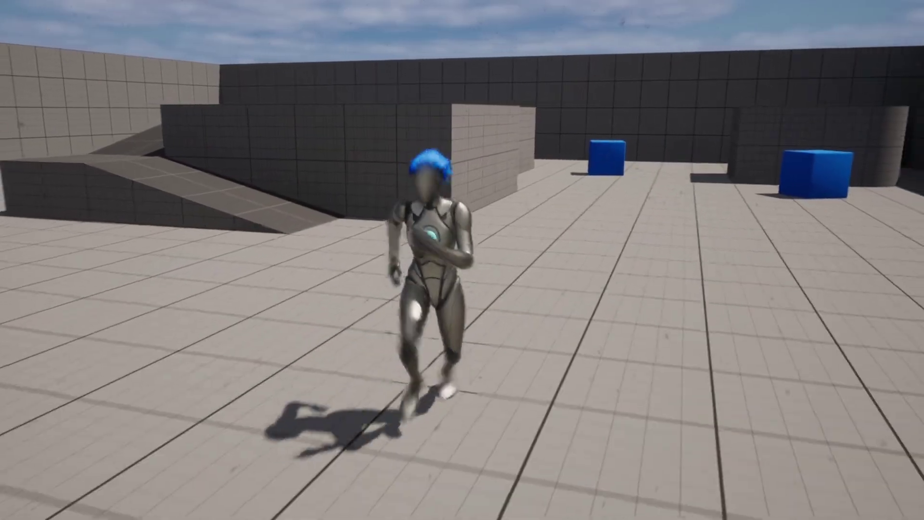
{"action": "key", "text": "w"}
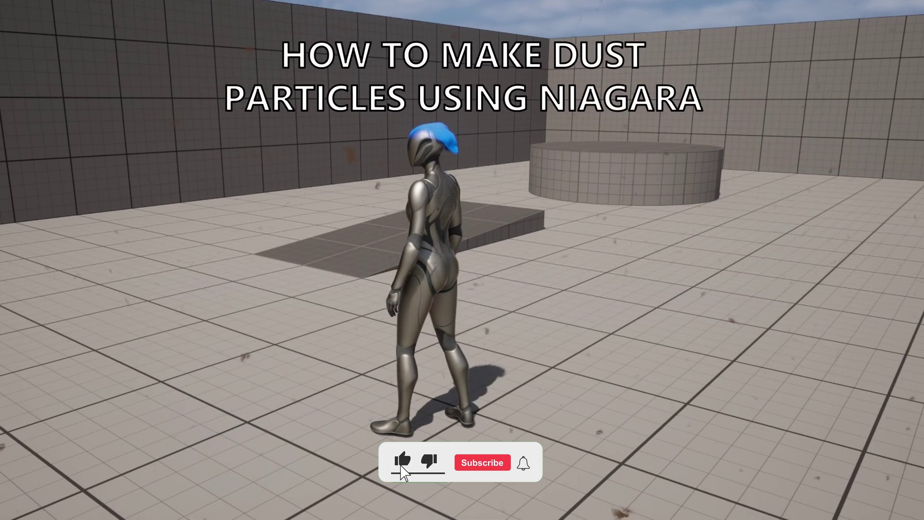
{"action": "key", "text": "s"}
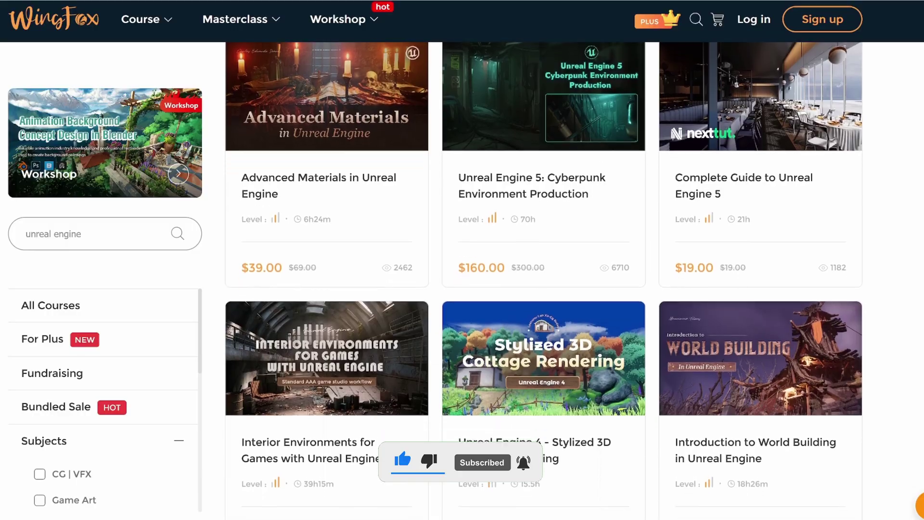
{"action": "scroll", "coordinate": [544, 279], "scroll_direction": "down", "scroll_amount": 8}
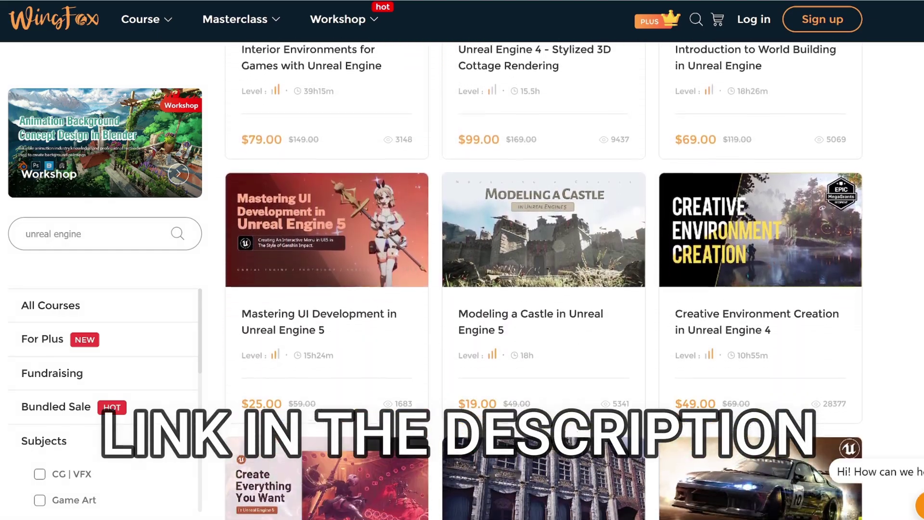
{"action": "scroll", "coordinate": [543, 279], "scroll_direction": "down", "scroll_amount": 8}
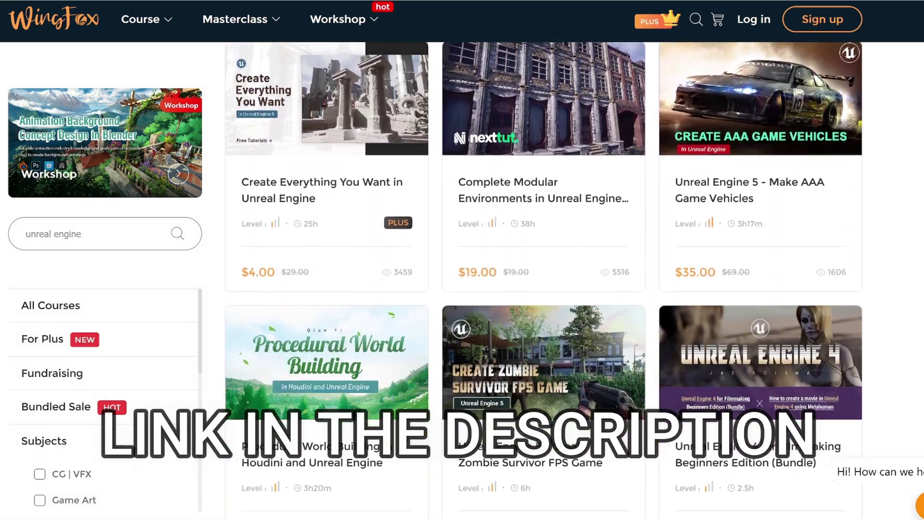
{"action": "scroll", "coordinate": [544, 280], "scroll_direction": "down", "scroll_amount": 2}
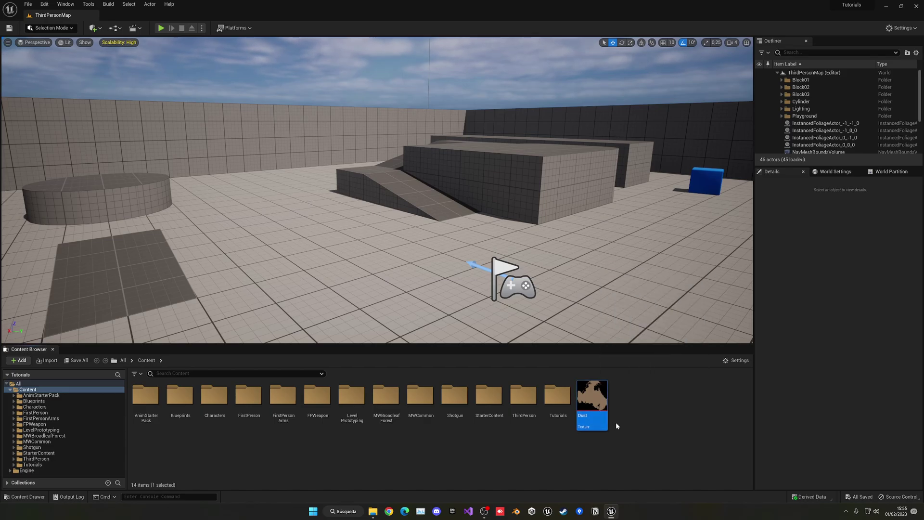
Open the Dust texture, examine its dust shape and transparency up close, and close it.
{"action": "mouse_move", "coordinate": [603, 415]}
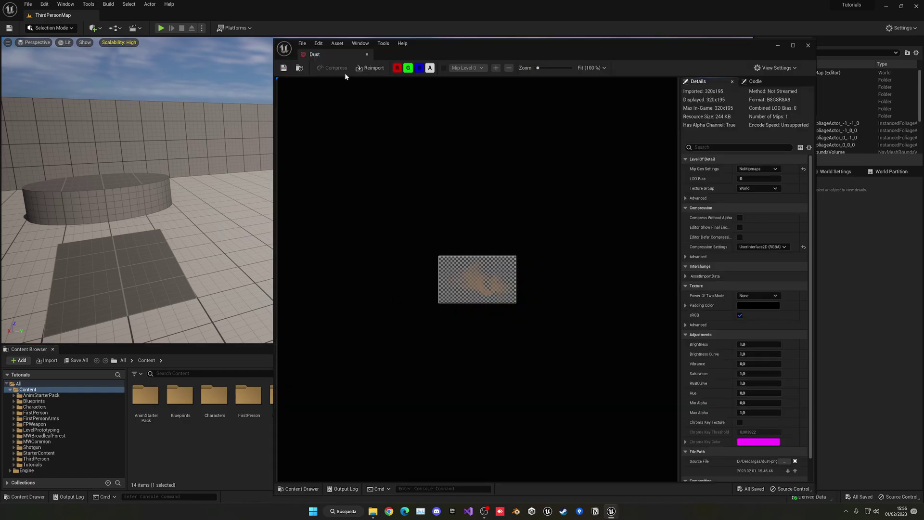
{"action": "left_click_drag", "start_coordinate": [316, 54], "coordinate": [266, 31]}
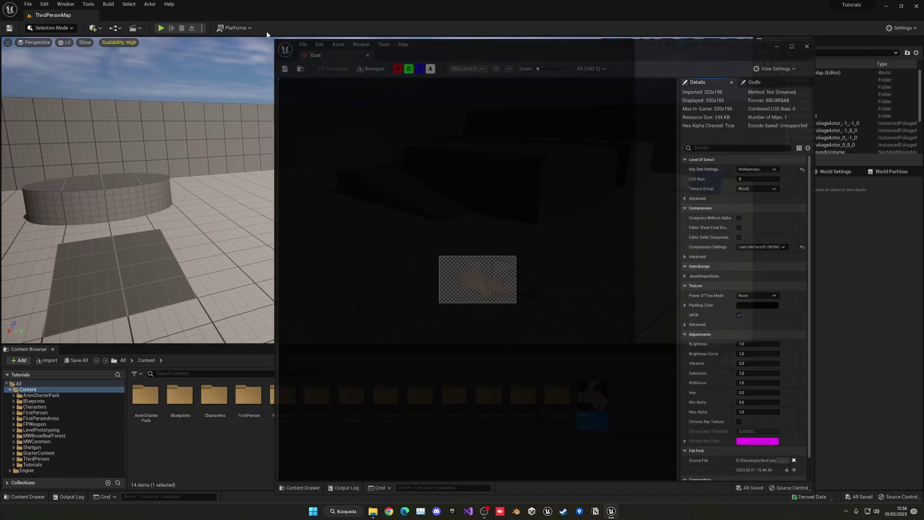
{"action": "scroll", "coordinate": [370, 286], "scroll_direction": "up", "scroll_amount": 10}
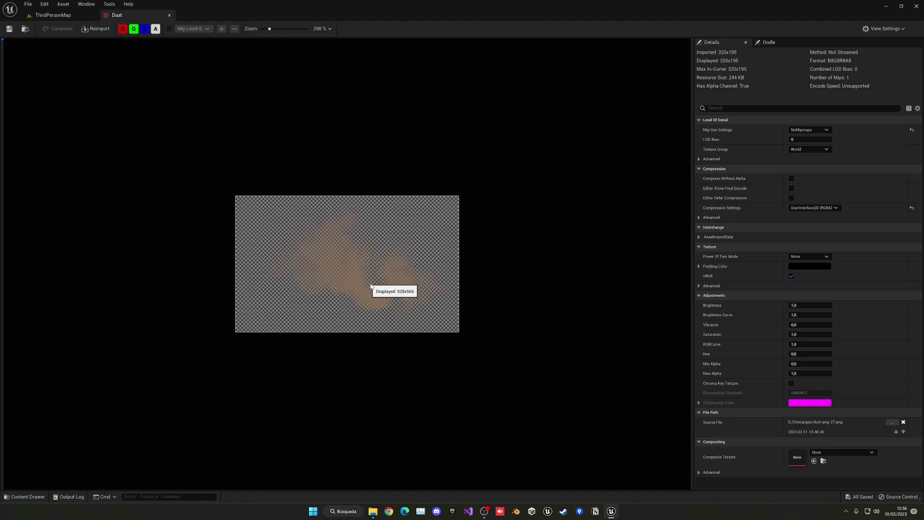
{"action": "scroll", "coordinate": [371, 286], "scroll_direction": "up", "scroll_amount": 4}
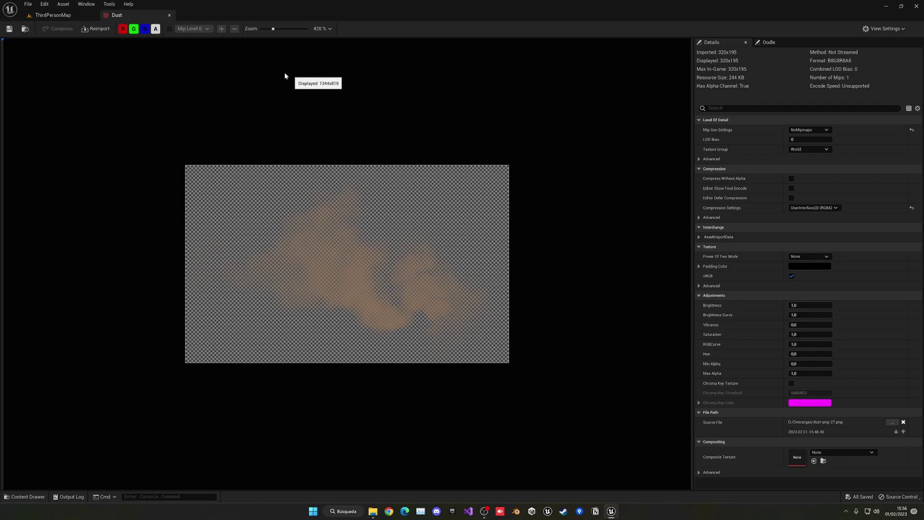
{"action": "left_click", "coordinate": [170, 15]}
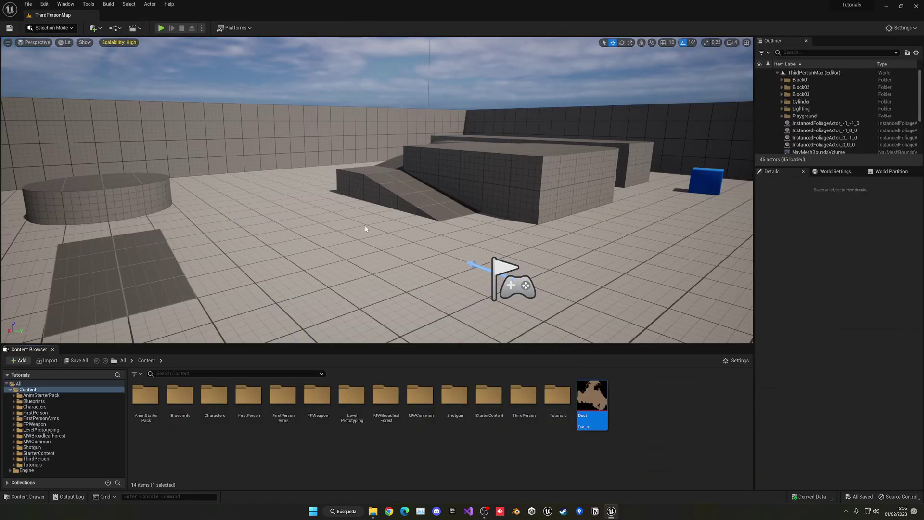
Create a material from the Dust texture and name it M_Dust.
{"action": "left_click", "coordinate": [617, 465]}
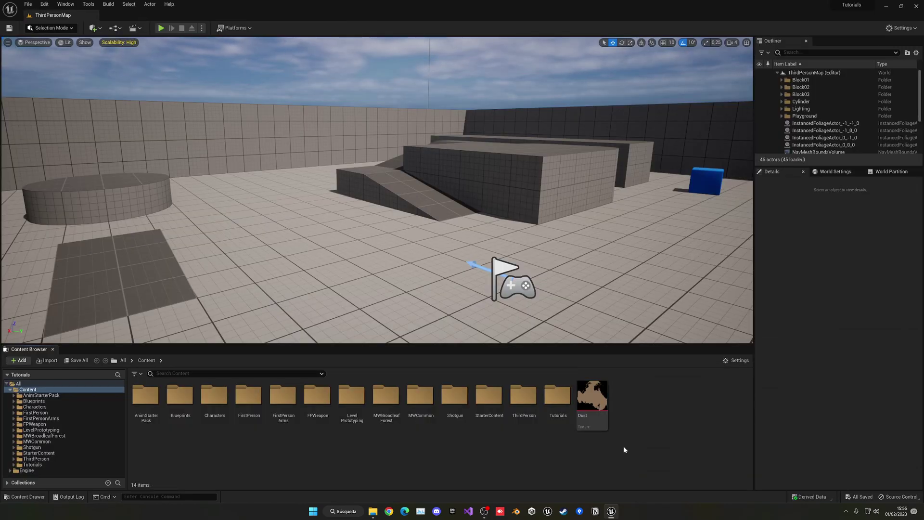
{"action": "left_click", "coordinate": [595, 410]}
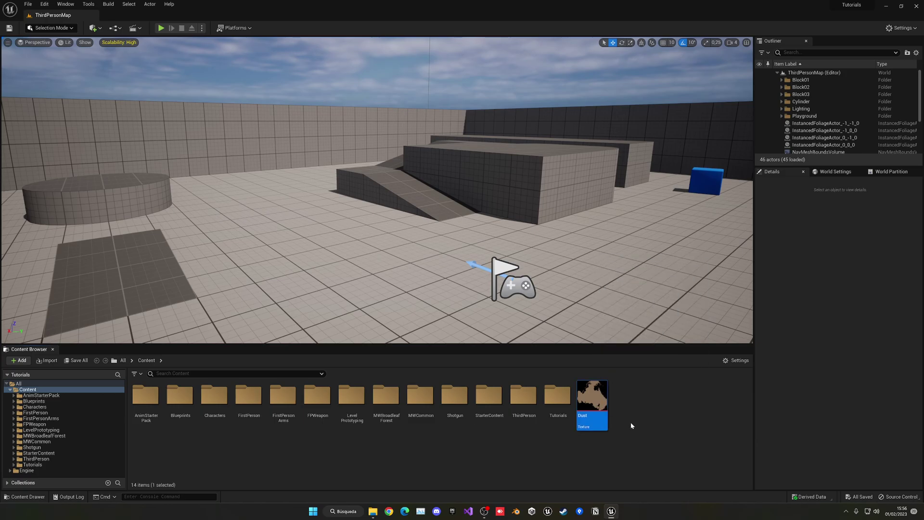
{"action": "right_click", "coordinate": [588, 399]}
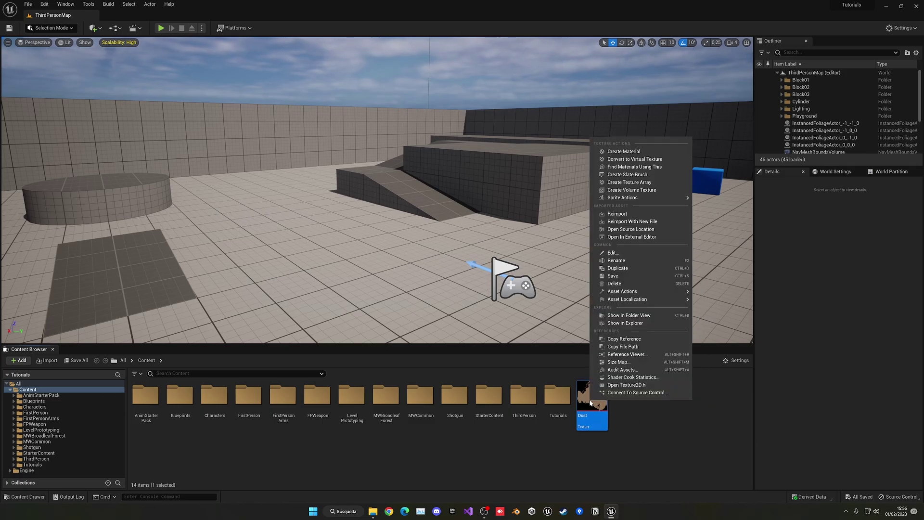
{"action": "left_click", "coordinate": [625, 154]}
{"action": "type", "text": "M"}
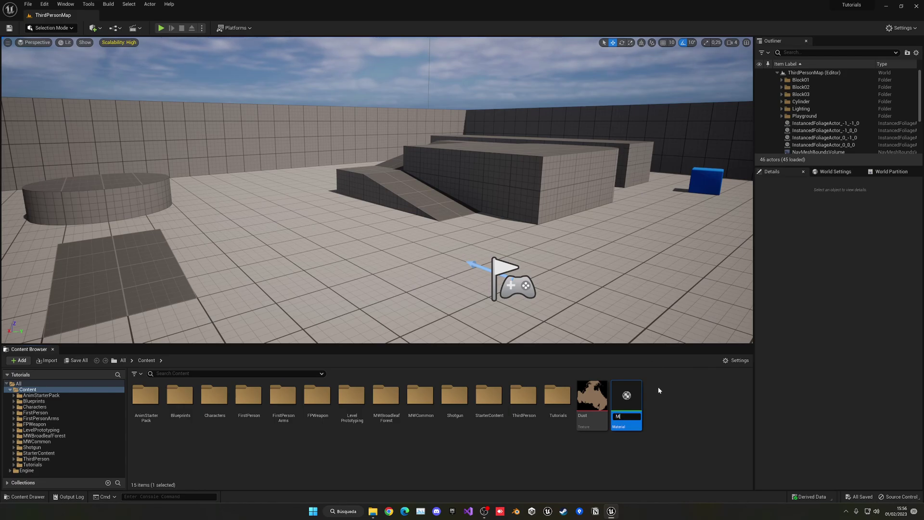
{"action": "type", "text": "_Dust"}
{"action": "key", "text": "Return"}
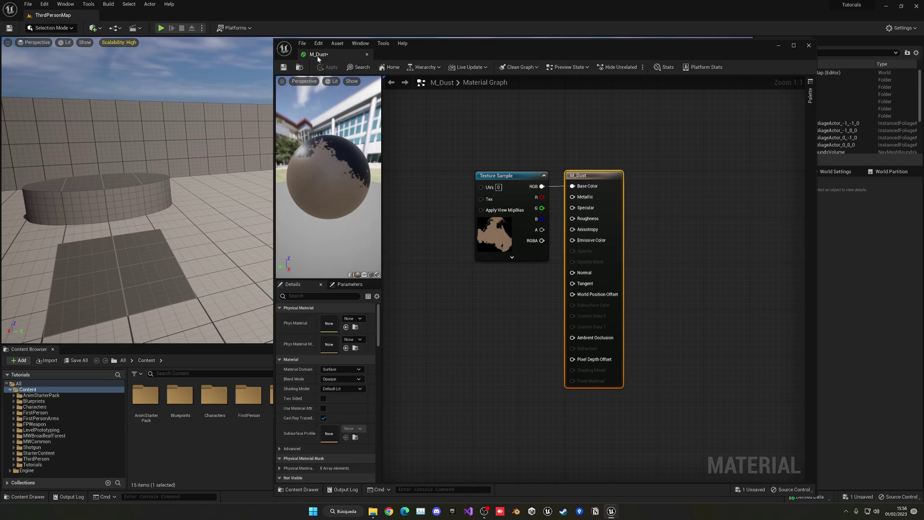
Set the M_Dust material's blend mode to Translucent and connect the Texture Sample's alpha output to Opacity.
{"action": "left_click_drag", "start_coordinate": [318, 55], "coordinate": [140, 15]}
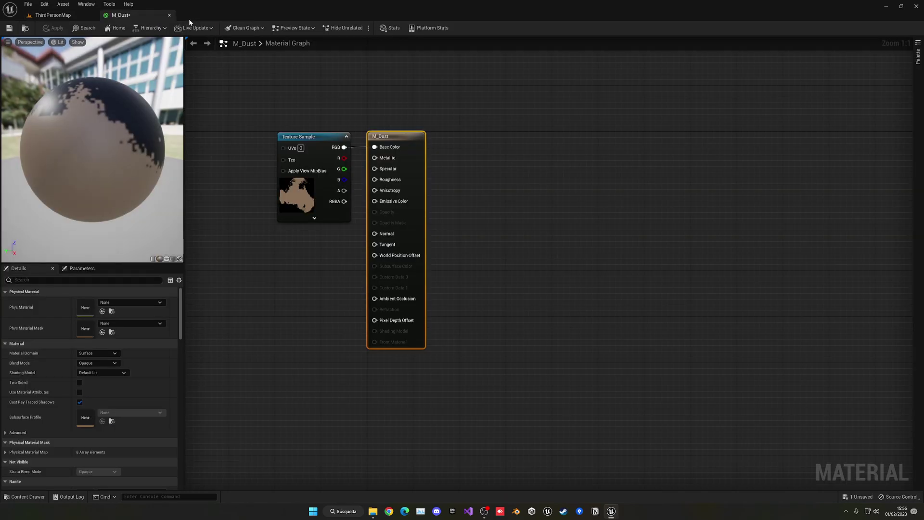
{"action": "left_click", "coordinate": [411, 101]}
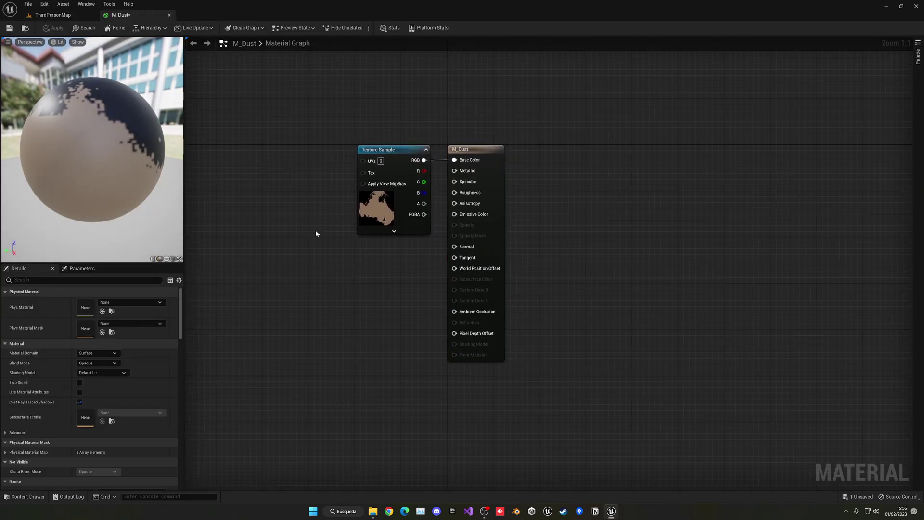
{"action": "left_click", "coordinate": [98, 364]}
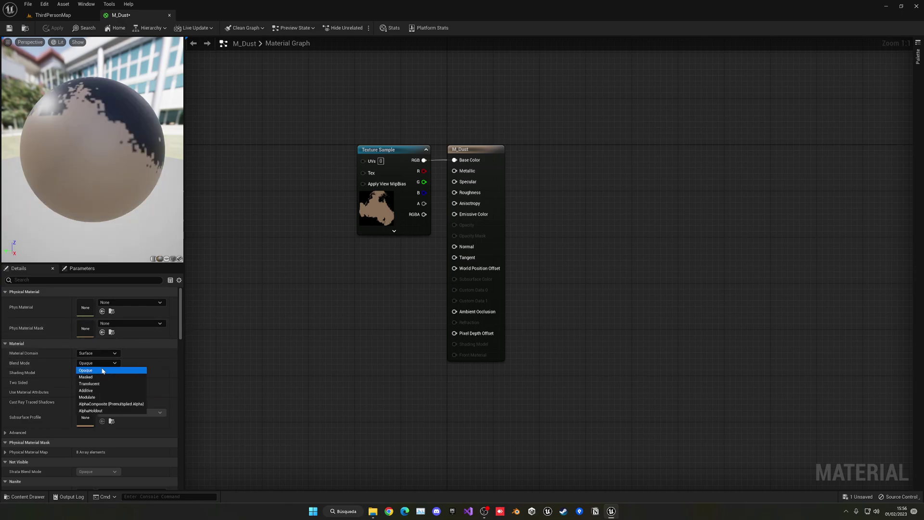
{"action": "left_click", "coordinate": [103, 385]}
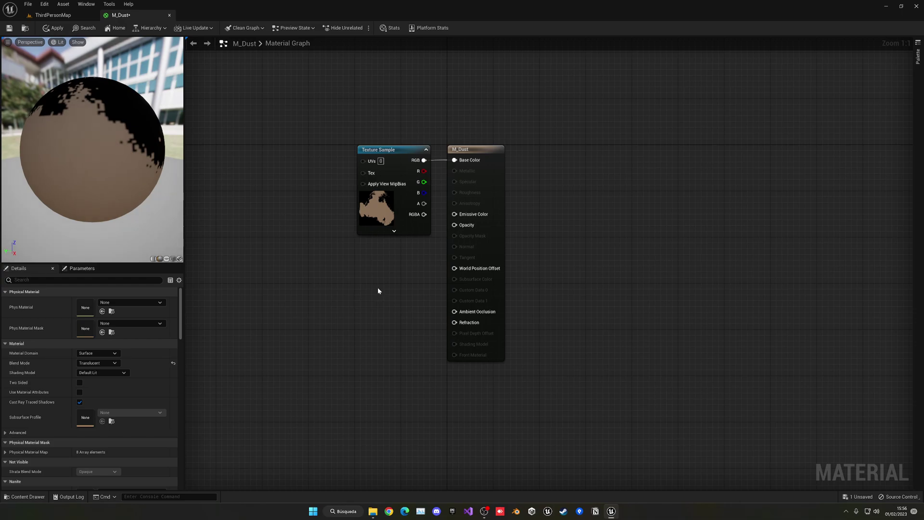
{"action": "left_click_drag", "start_coordinate": [424, 203], "coordinate": [453, 225]}
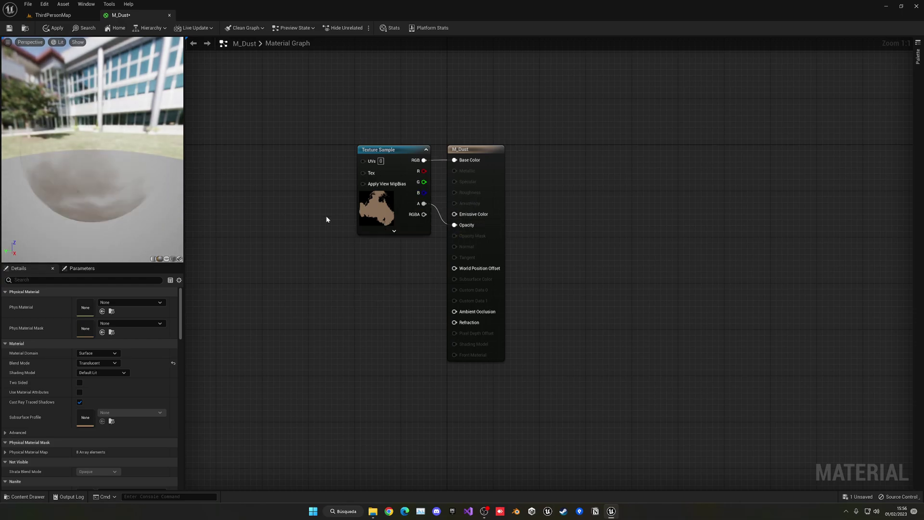
{"action": "left_click_drag", "start_coordinate": [126, 195], "coordinate": [107, 184]}
{"action": "scroll", "coordinate": [99, 184], "scroll_direction": "down", "scroll_amount": 3}
{"action": "scroll", "coordinate": [105, 183], "scroll_direction": "up", "scroll_amount": 8}
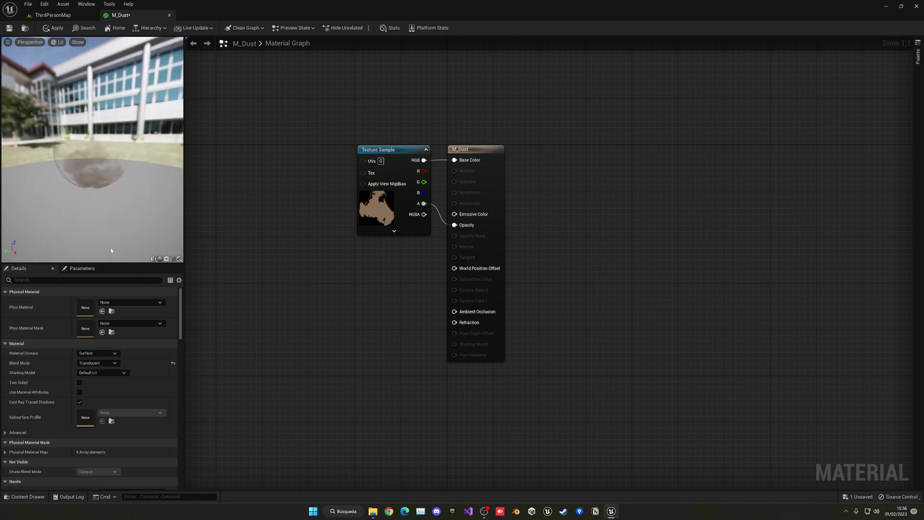
Try the Masked blend mode with the texture's alpha connected to Opacity Mask, and undo these changes.
{"action": "left_click", "coordinate": [101, 363]}
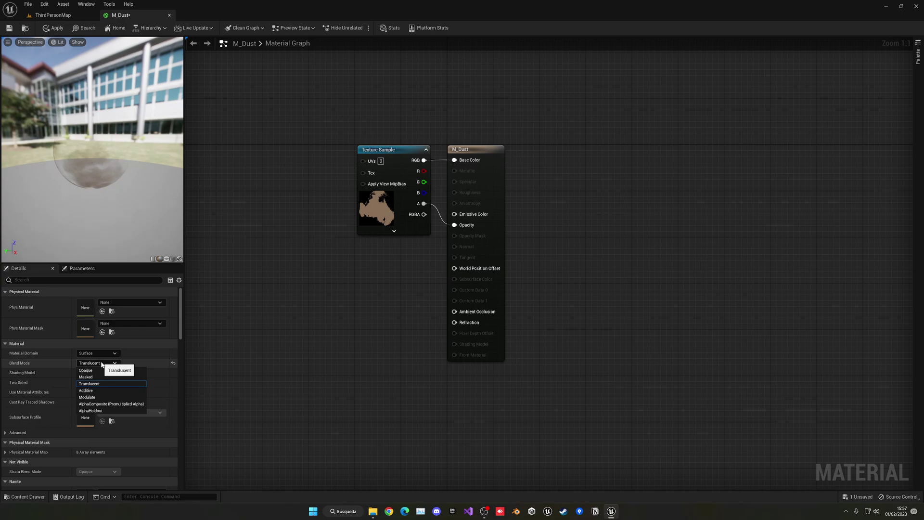
{"action": "left_click", "coordinate": [86, 376]}
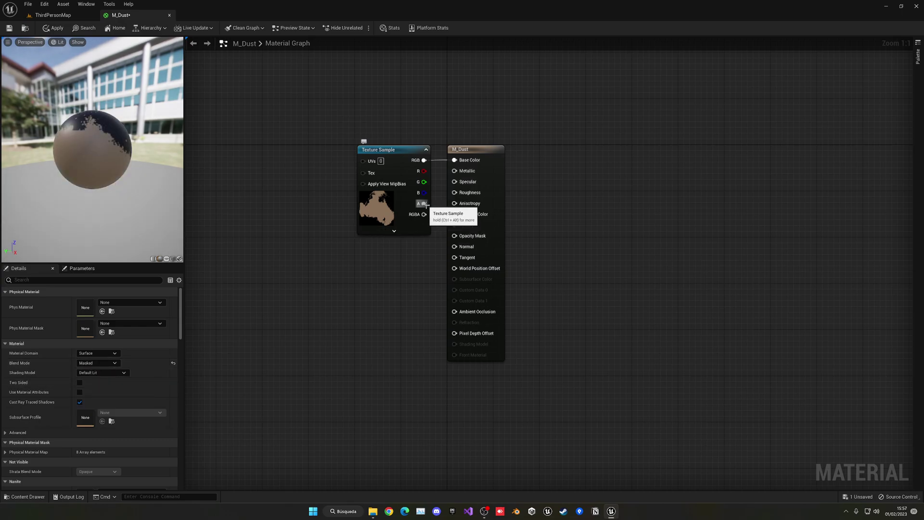
{"action": "left_click_drag", "start_coordinate": [426, 205], "coordinate": [461, 239]}
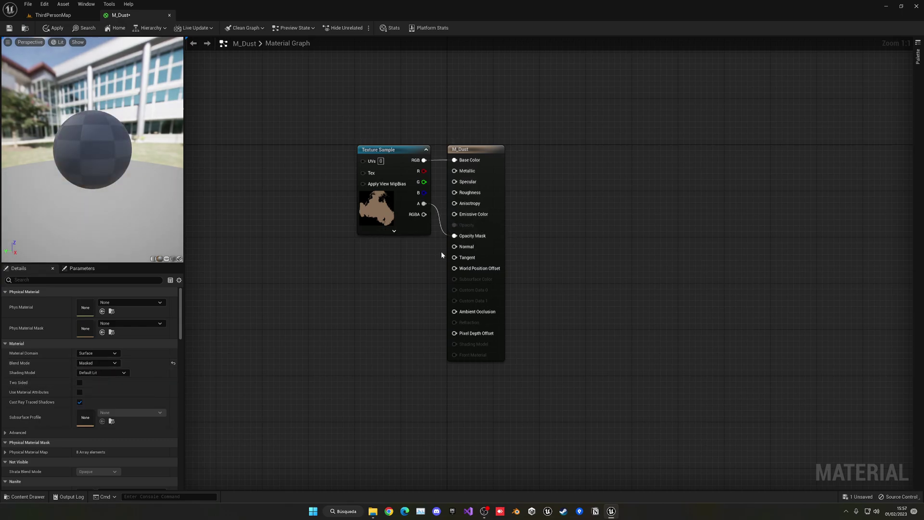
{"action": "left_click_drag", "start_coordinate": [133, 194], "coordinate": [138, 134]}
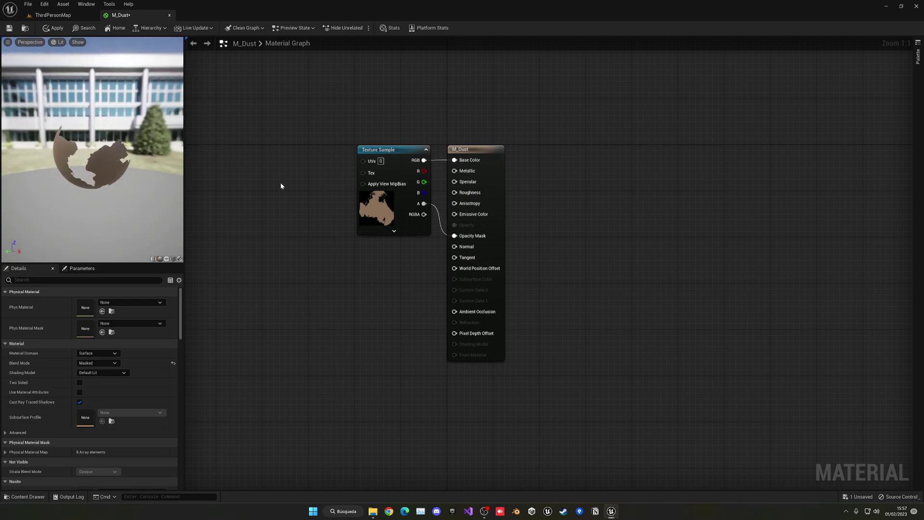
{"action": "key", "text": "ctrl+z"}
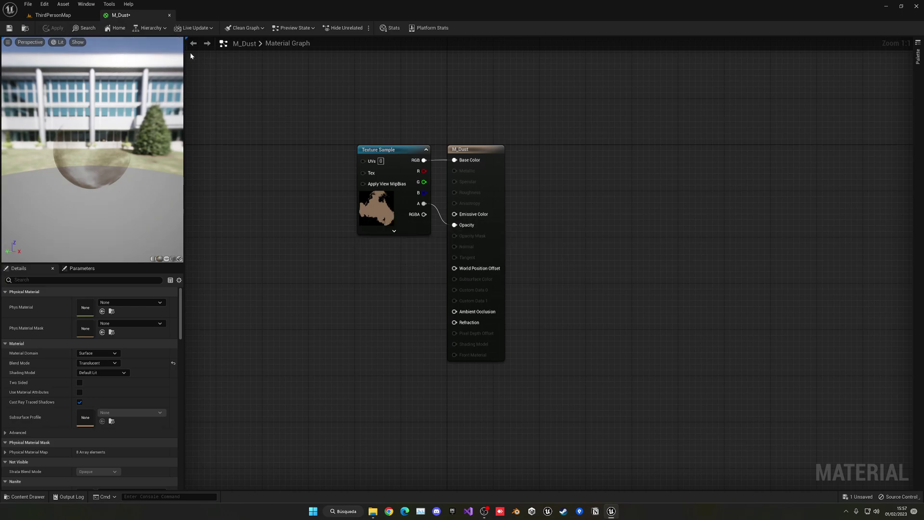
Close the material and create a Niagara system from selected emitters in the Content folder, using the Hanging Particulates template.
{"action": "left_click", "coordinate": [170, 15]}
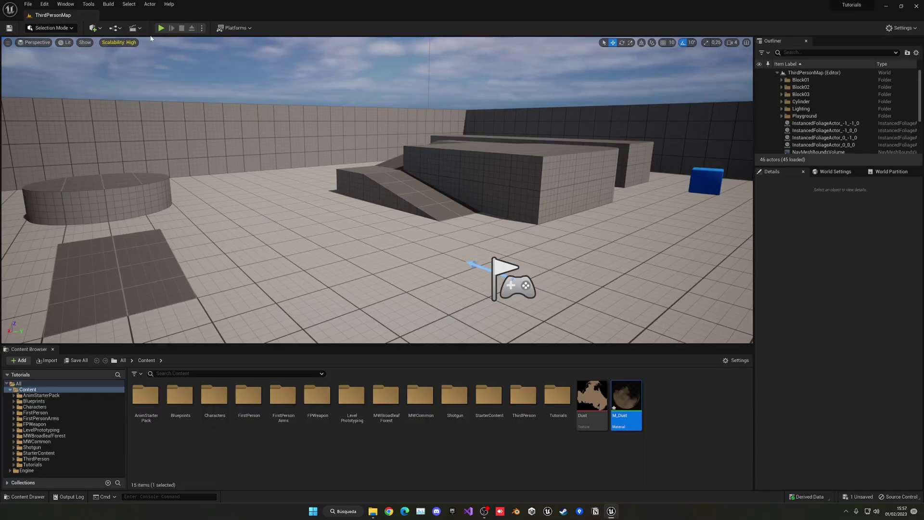
{"action": "right_click", "coordinate": [517, 466]}
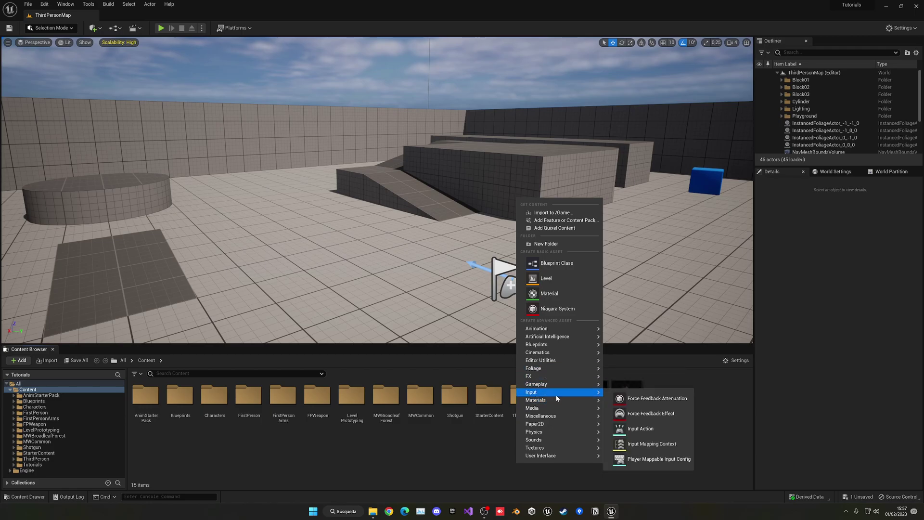
{"action": "left_click", "coordinate": [572, 308]}
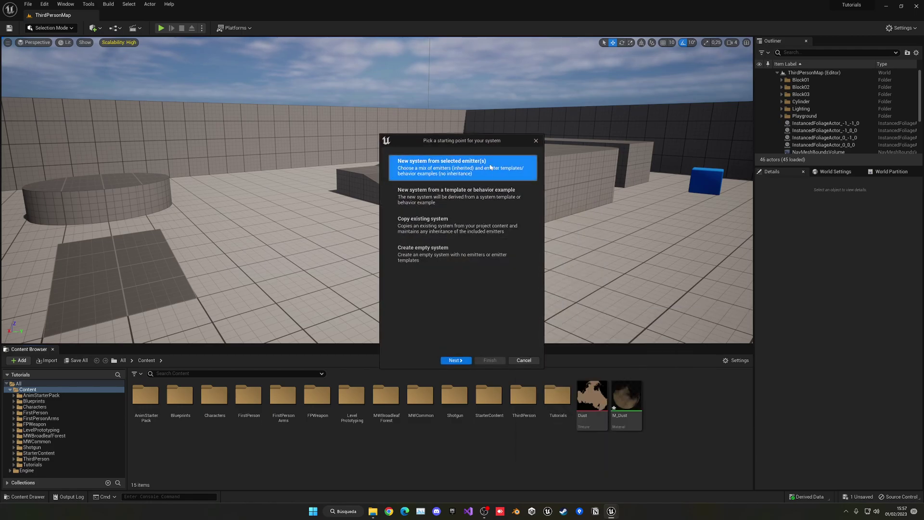
{"action": "left_click", "coordinate": [453, 360]}
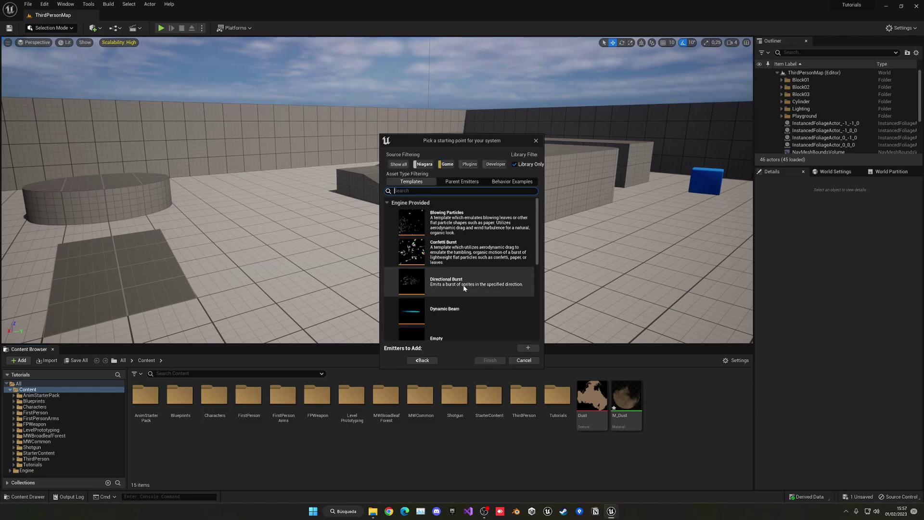
{"action": "scroll", "coordinate": [465, 288], "scroll_direction": "down", "scroll_amount": 5}
{"action": "left_click", "coordinate": [455, 272]}
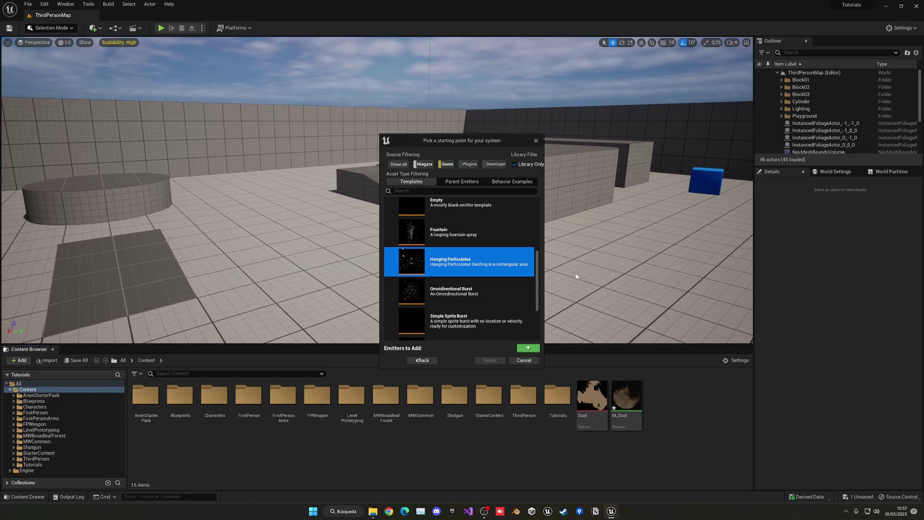
{"action": "left_click", "coordinate": [526, 348]}
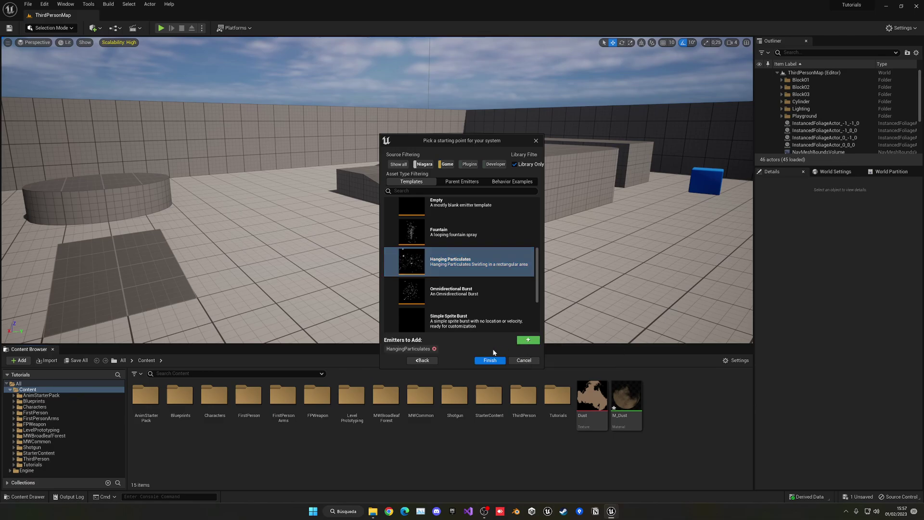
{"action": "left_click", "coordinate": [489, 361]}
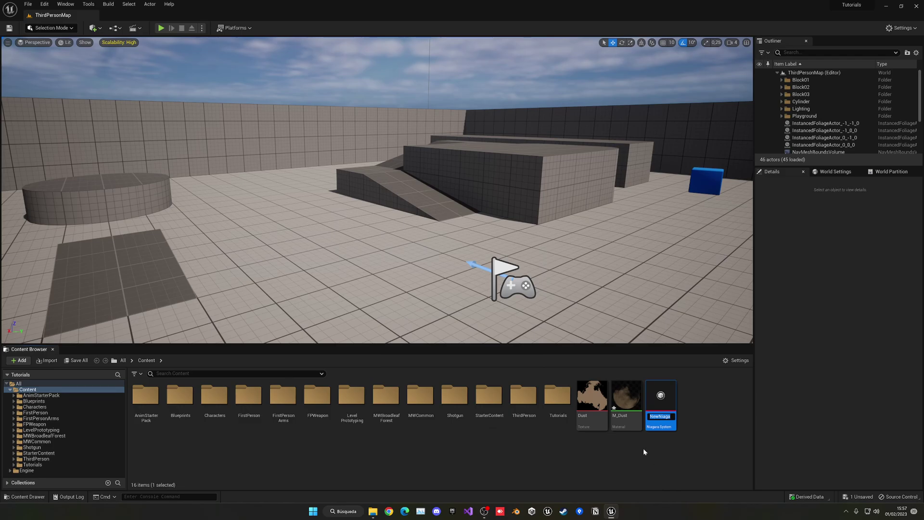
Name the new Niagara system NS_Dust and open it for editing.
{"action": "type", "text": "NS"}
{"action": "type", "text": "_"}
{"action": "type", "text": "Dust"}
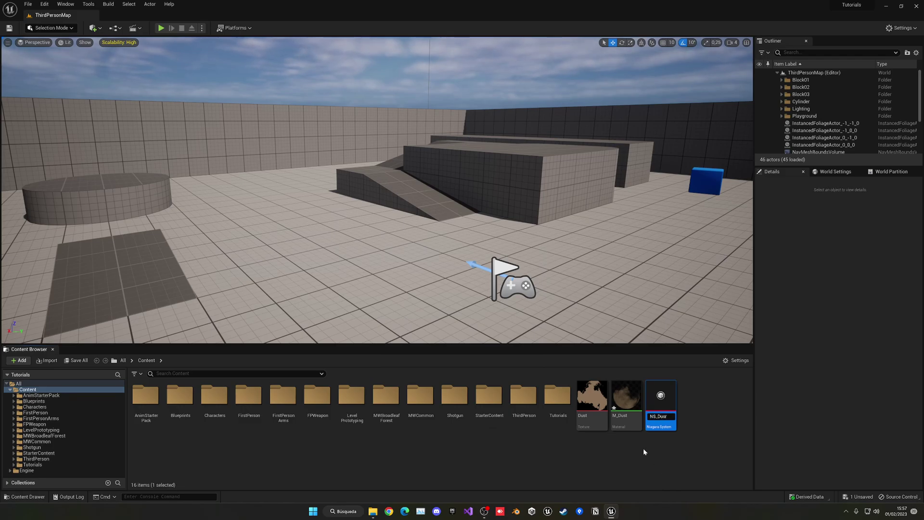
{"action": "key", "text": "Return"}
{"action": "double_click", "coordinate": [655, 420]}
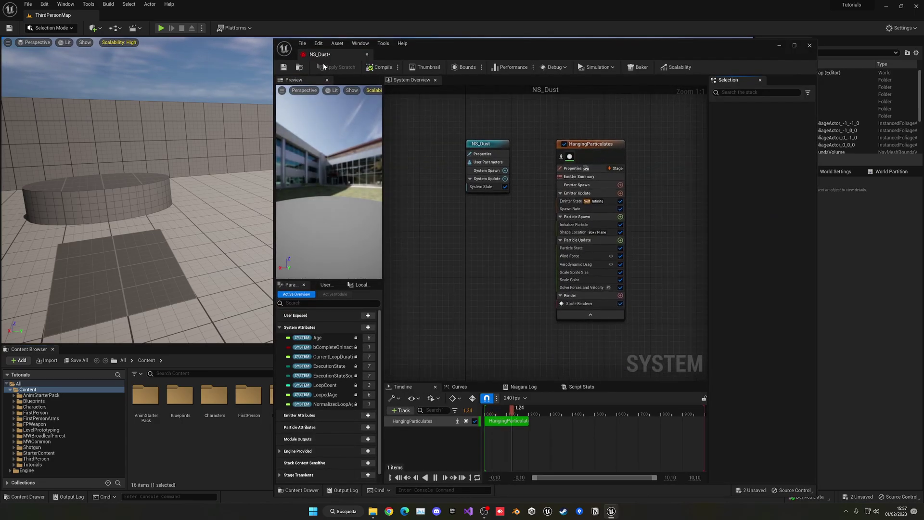
Dock the NS_Dust editor with the level editor, set its Sprite Renderer material to M_Dust and save the system.
{"action": "left_click_drag", "start_coordinate": [322, 63], "coordinate": [203, 16]}
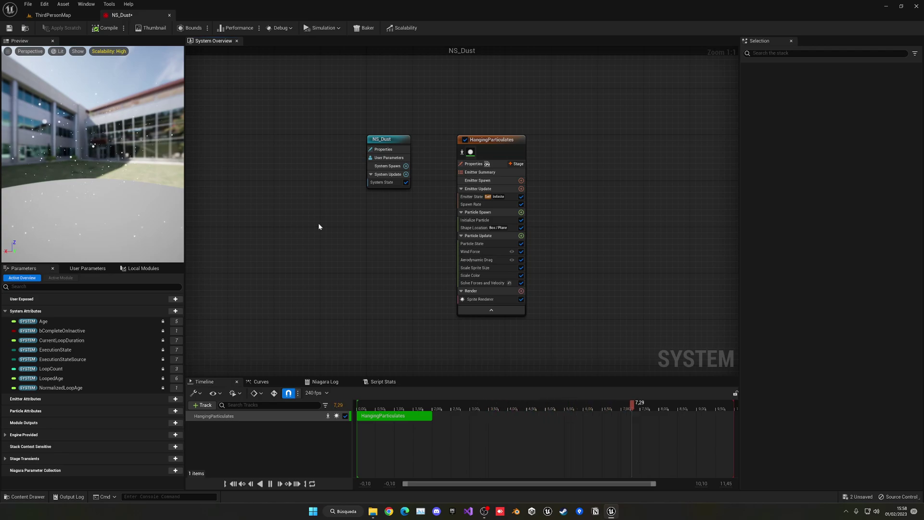
{"action": "right_click_drag", "start_coordinate": [379, 248], "coordinate": [361, 238]}
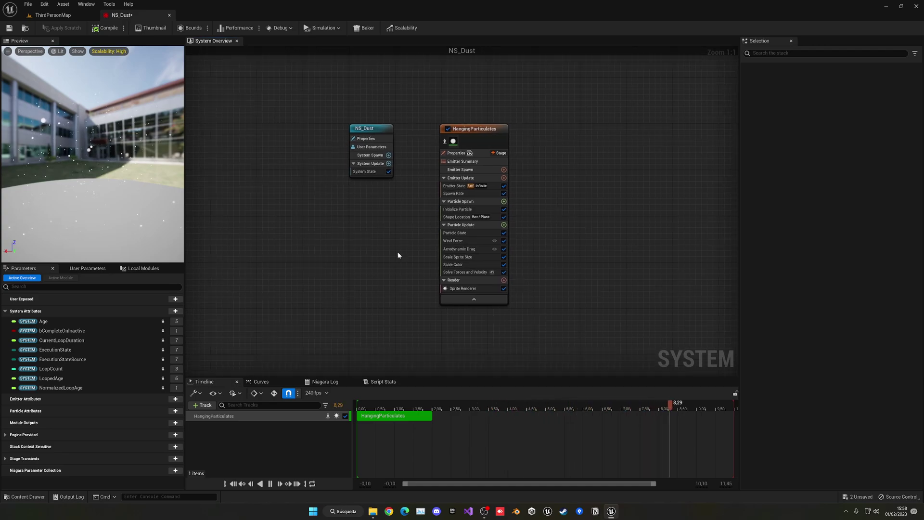
{"action": "left_click", "coordinate": [470, 288]}
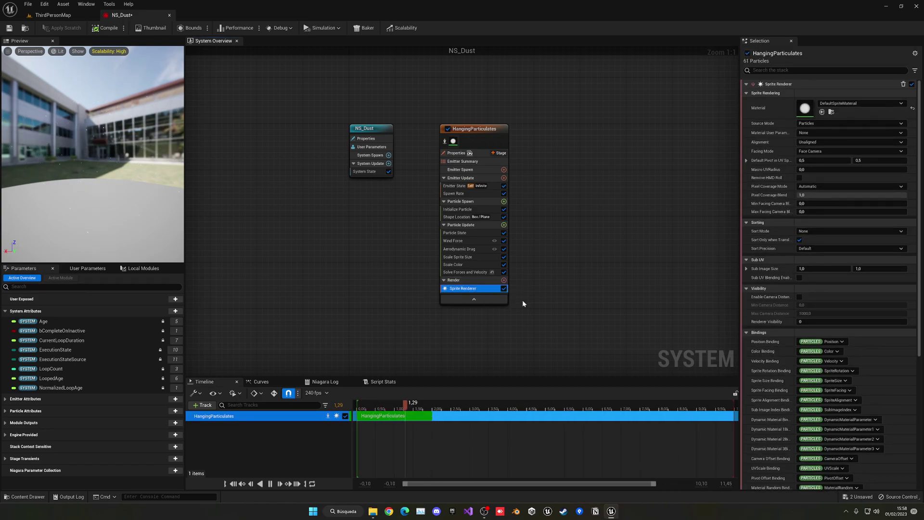
{"action": "left_click", "coordinate": [846, 104]}
{"action": "type", "text": "dust"}
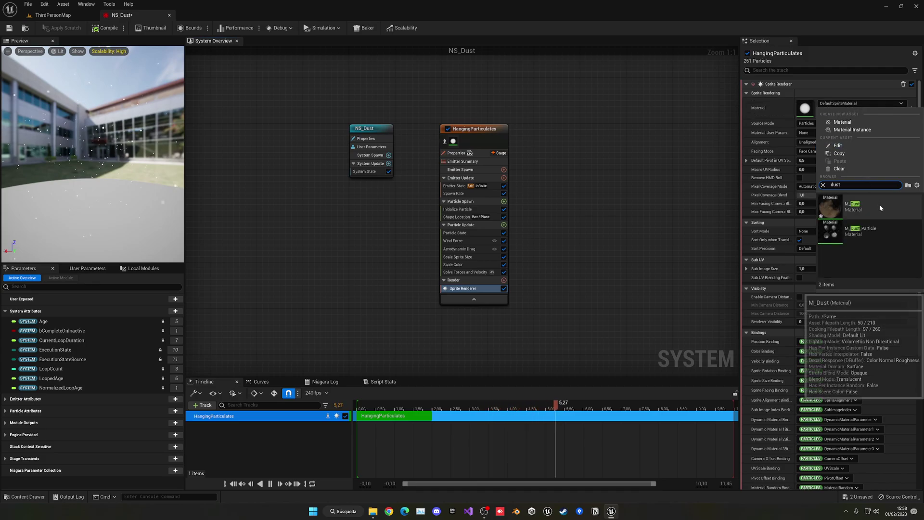
{"action": "left_click", "coordinate": [866, 207]}
{"action": "right_click_drag", "start_coordinate": [691, 200], "coordinate": [677, 206]}
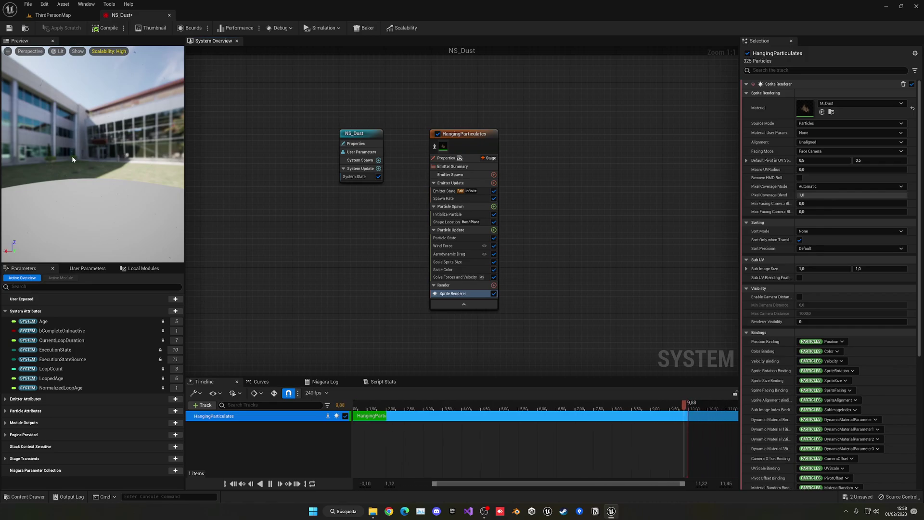
{"action": "key", "text": "ctrl+s"}
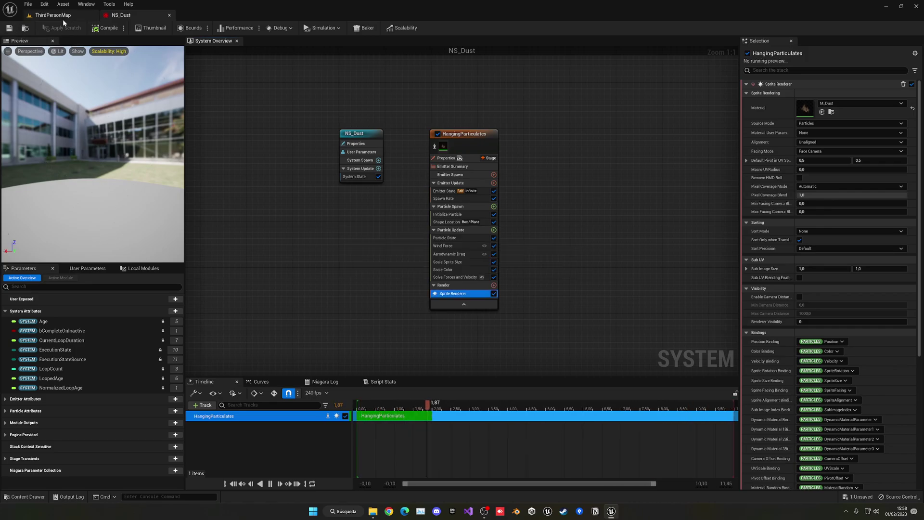
Place the NS_Dust system on the floor of ThirdPersonMap near the player start.
{"action": "left_click", "coordinate": [63, 18]}
{"action": "left_click_drag", "start_coordinate": [641, 385], "coordinate": [455, 273]}
{"action": "right_click_drag", "start_coordinate": [453, 176], "coordinate": [520, 214]}
{"action": "key", "text": "w"}
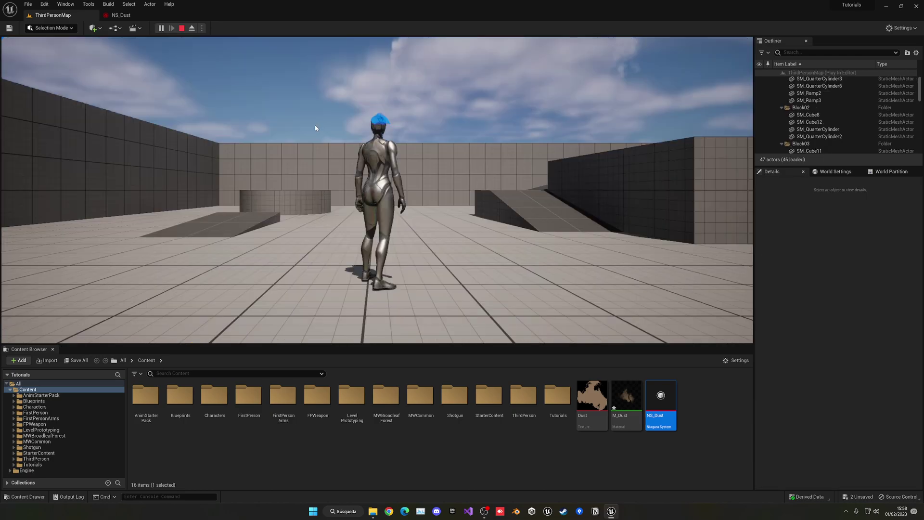
Play the level and look around the character to examine the dust particles, and end the play session.
{"action": "left_click", "coordinate": [315, 128]}
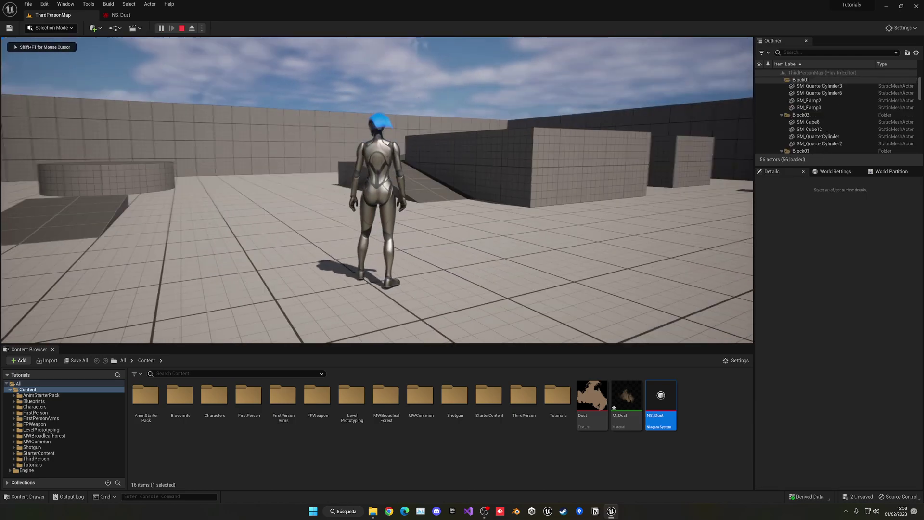
{"action": "key", "text": "w"}
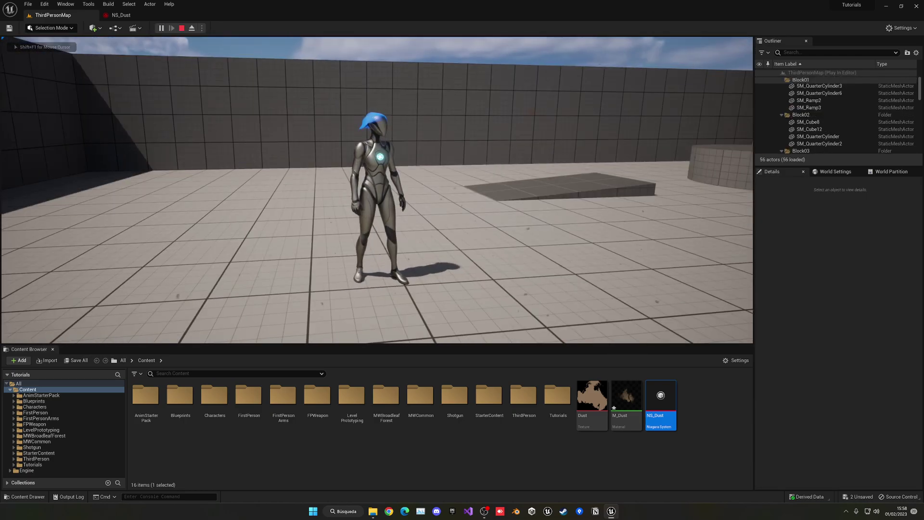
{"action": "key", "text": "s"}
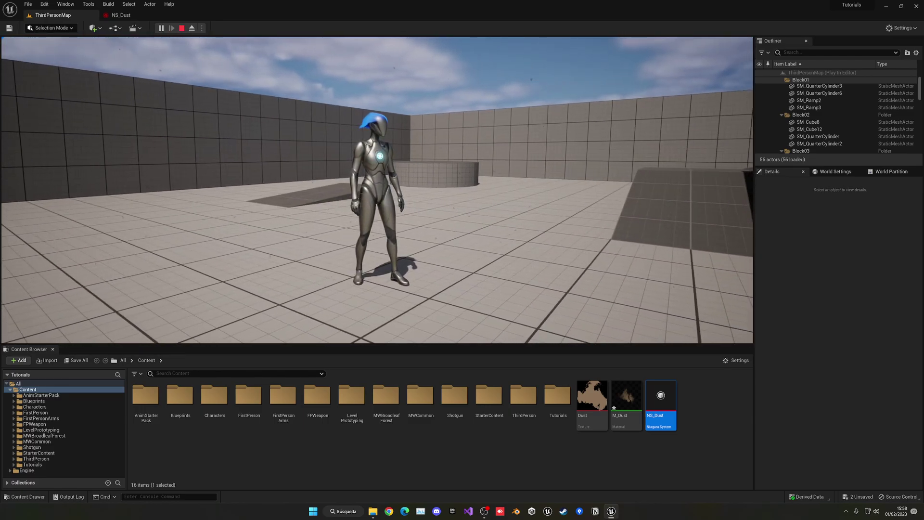
{"action": "key", "text": "Escape"}
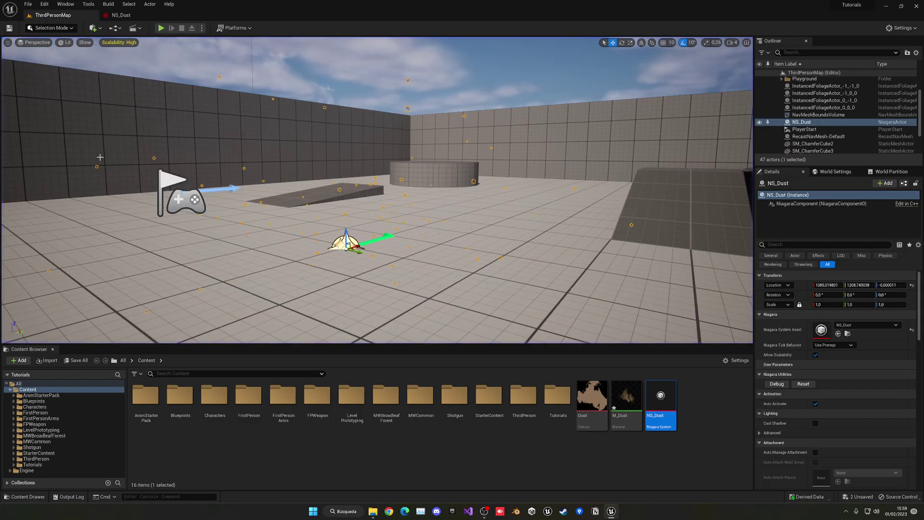
Open M_Dust and insert a Multiply node between the Texture Sample's alpha output and Opacity.
{"action": "double_click", "coordinate": [626, 397]}
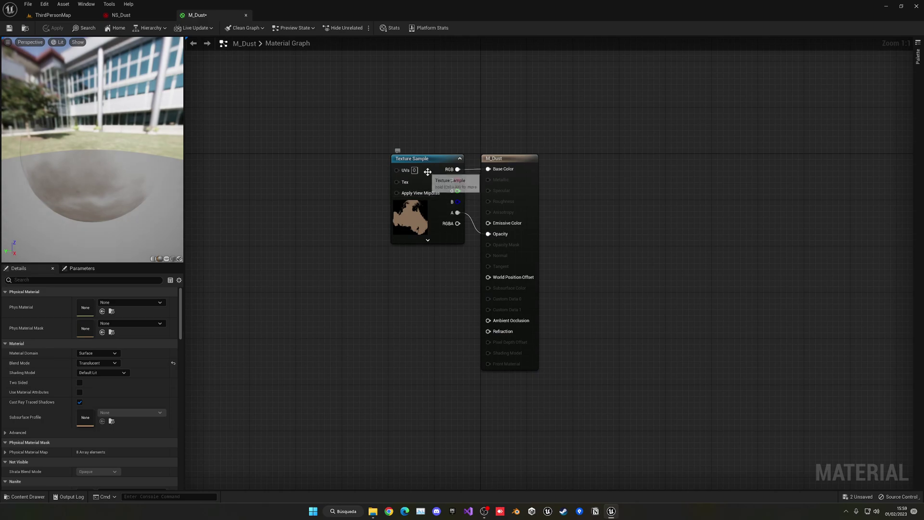
{"action": "left_click_drag", "start_coordinate": [427, 172], "coordinate": [384, 173]}
{"action": "left_click_drag", "start_coordinate": [415, 212], "coordinate": [489, 233]}
{"action": "type", "text": "*"}
{"action": "key", "text": "Return"}
{"action": "left_click_drag", "start_coordinate": [423, 259], "coordinate": [454, 251]}
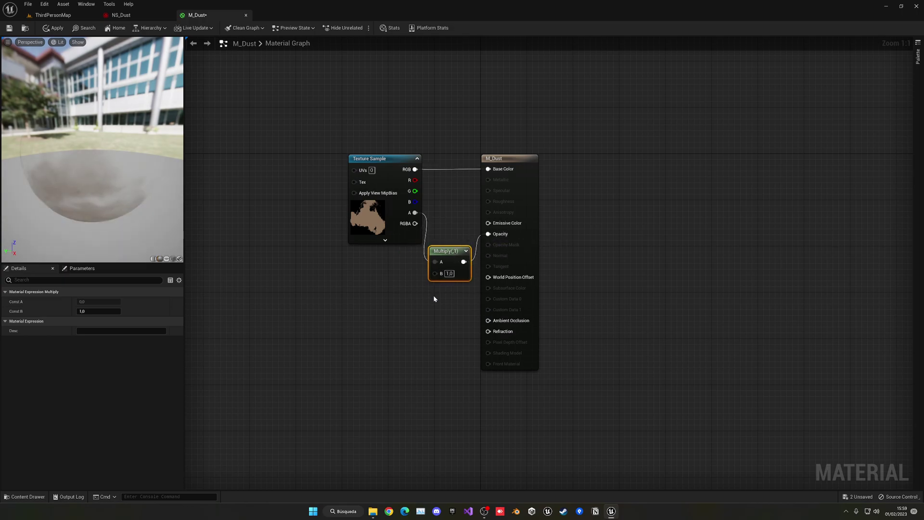
Set the Multiply node's B value to 1,3 and apply the material change.
{"action": "left_click", "coordinate": [450, 273]}
{"action": "type", "text": "1,3"}
{"action": "key", "text": "Return"}
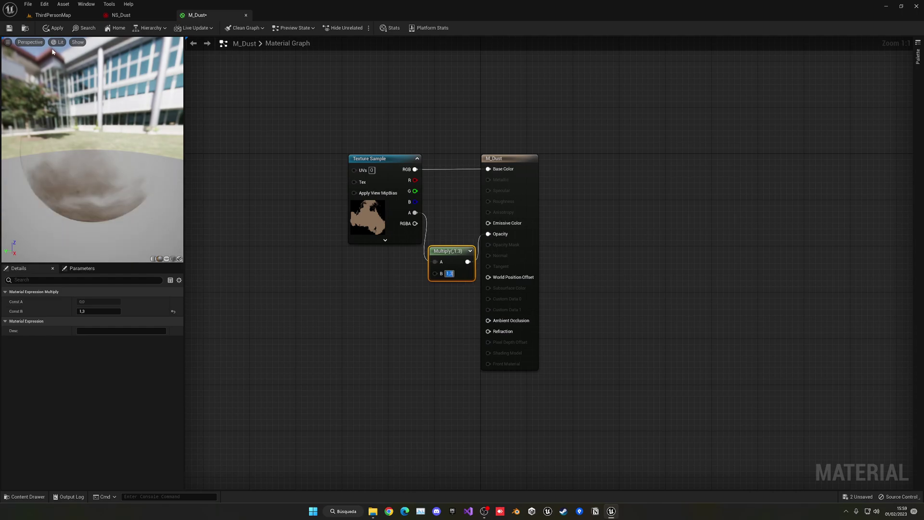
{"action": "left_click", "coordinate": [53, 28]}
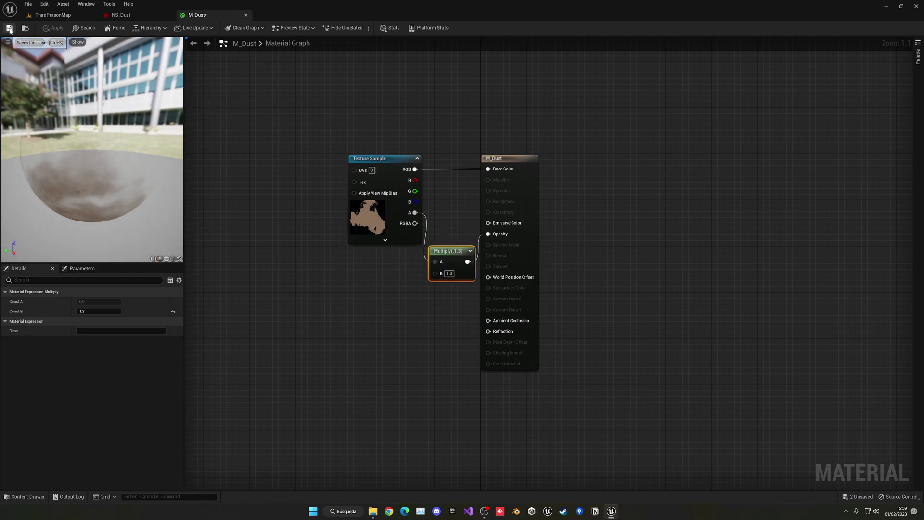
{"action": "left_click", "coordinate": [63, 4]}
Play ThirdPersonMap and run the character around to examine the dust opacity, and end the play session.
{"action": "left_click", "coordinate": [44, 15]}
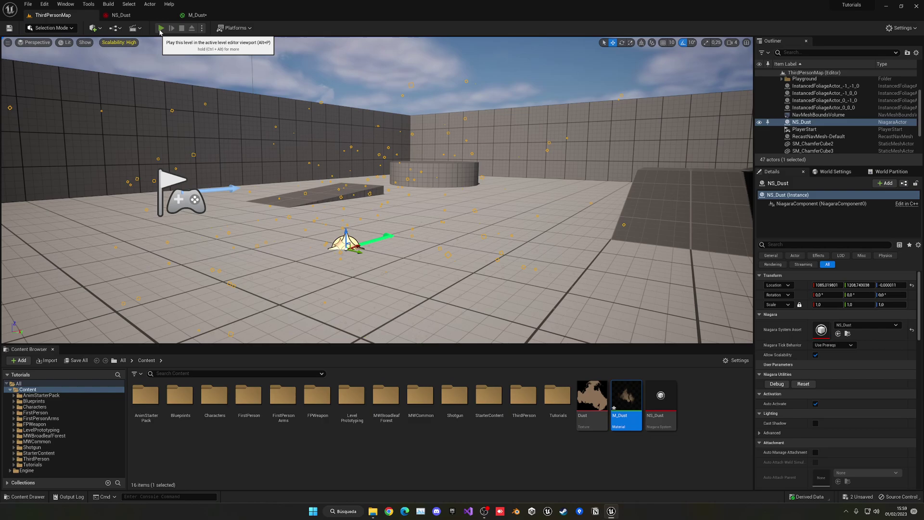
{"action": "left_click", "coordinate": [162, 28]}
{"action": "left_click", "coordinate": [300, 131]}
{"action": "key", "text": "d"}
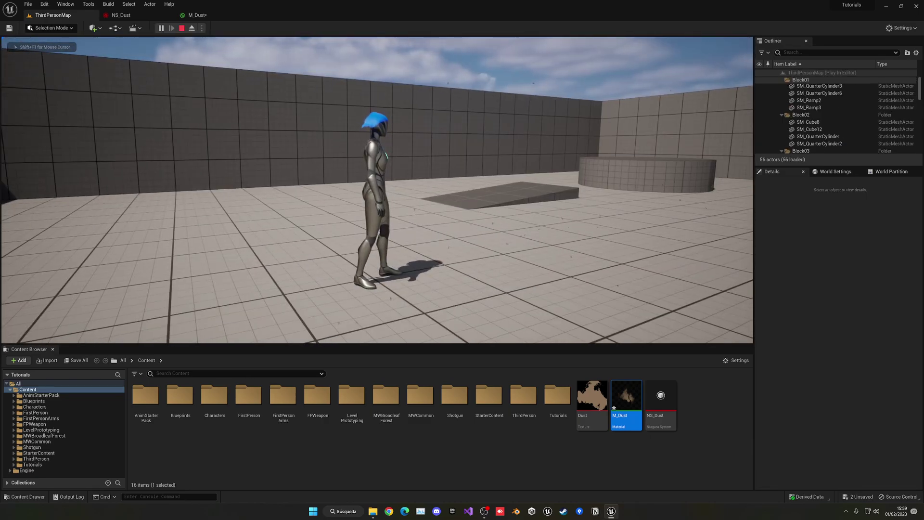
{"action": "key", "text": "w"}
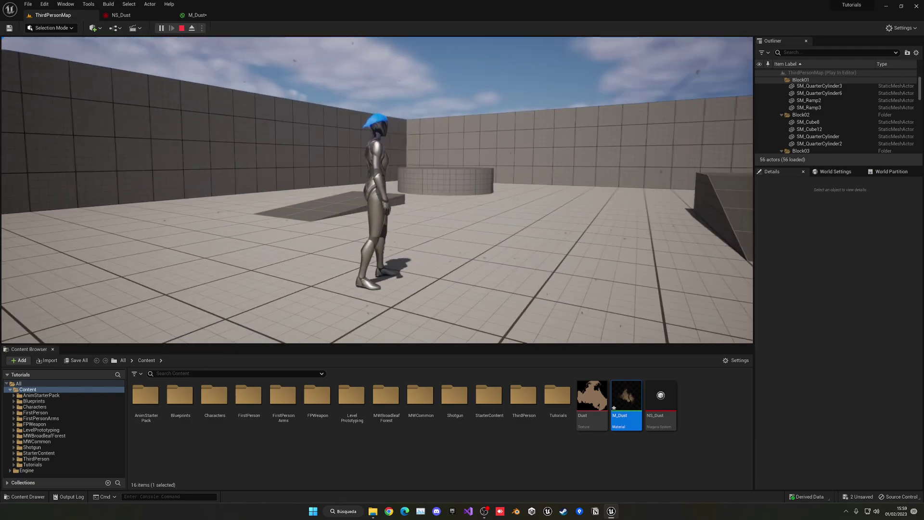
{"action": "key", "text": "s"}
{"action": "key", "text": "a"}
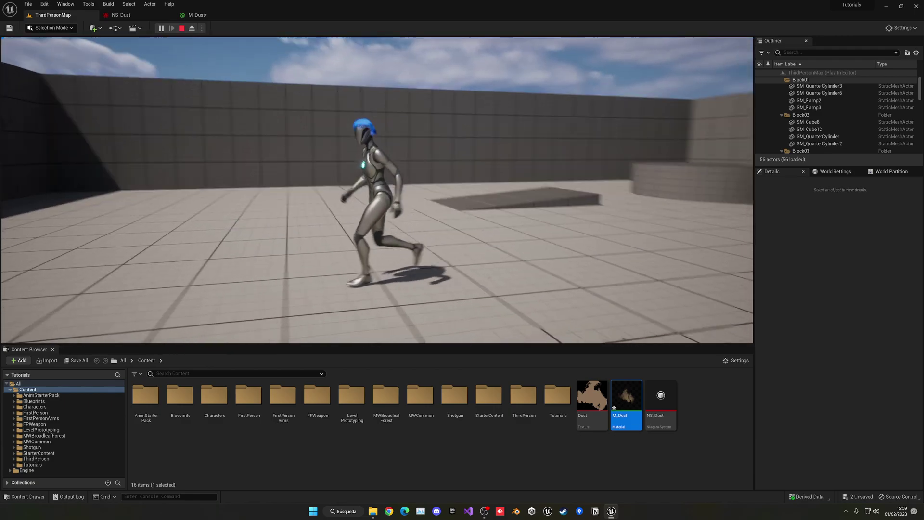
{"action": "key", "text": "w"}
{"action": "key", "text": "w"}
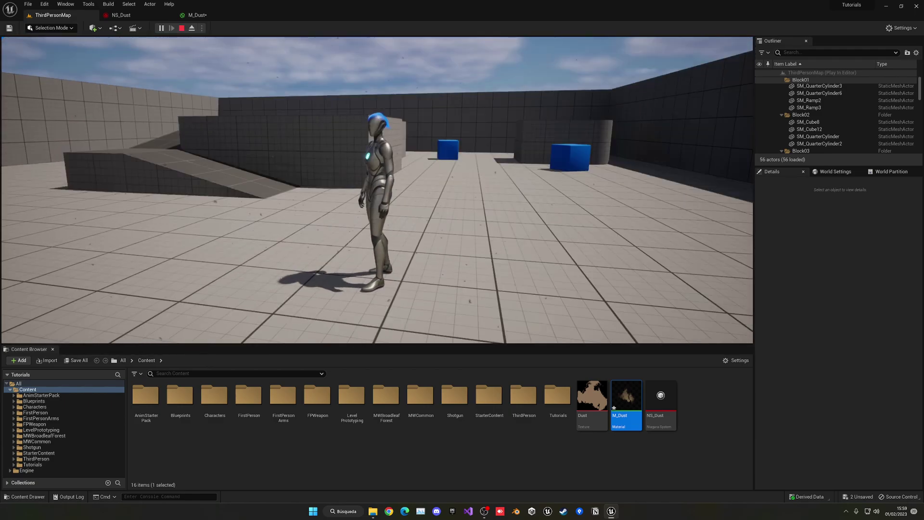
{"action": "key", "text": "Escape"}
Set the B value of M_Dust's Multiply node to 1,45 and apply the material change.
{"action": "left_click", "coordinate": [226, 15]}
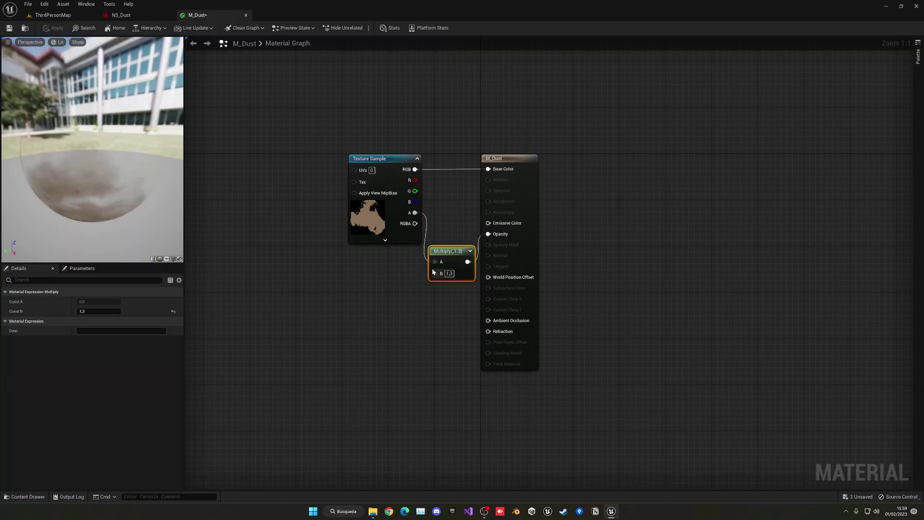
{"action": "left_click", "coordinate": [445, 275]}
{"action": "type", "text": "1,"}
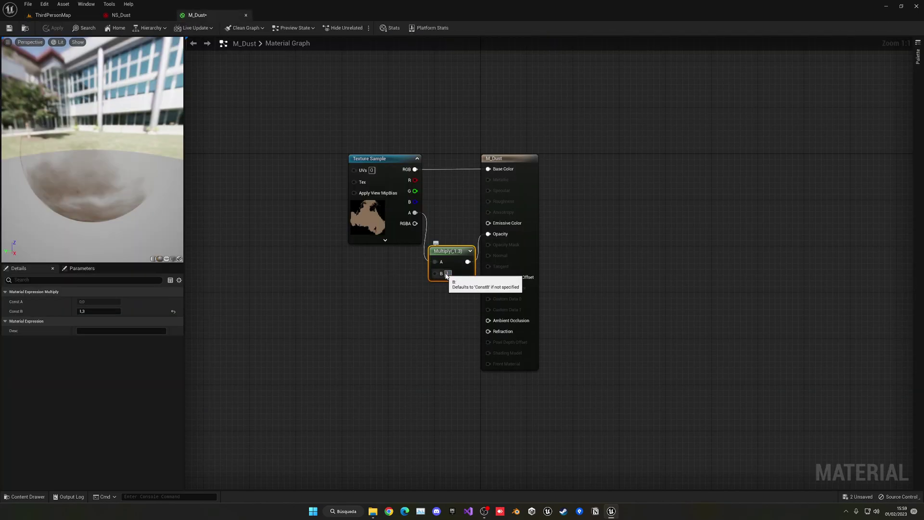
{"action": "type", "text": "45"}
{"action": "key", "text": "Return"}
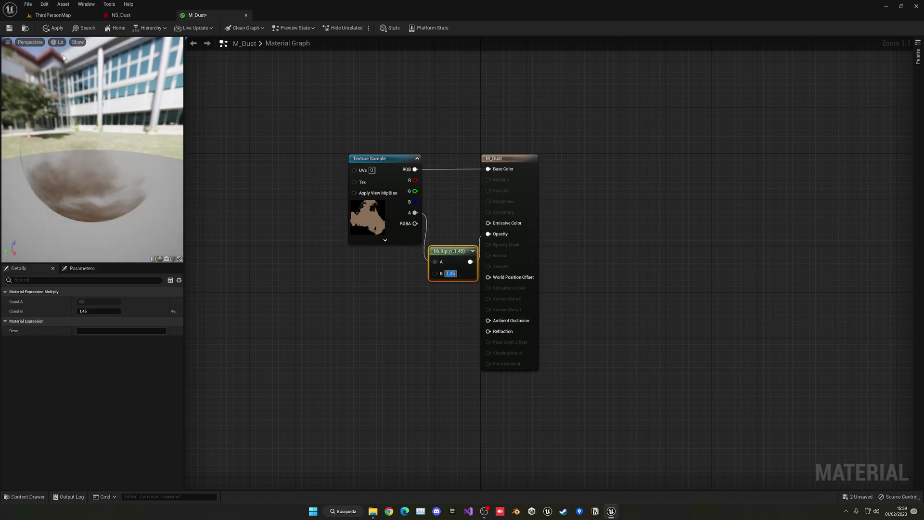
{"action": "left_click", "coordinate": [54, 28]}
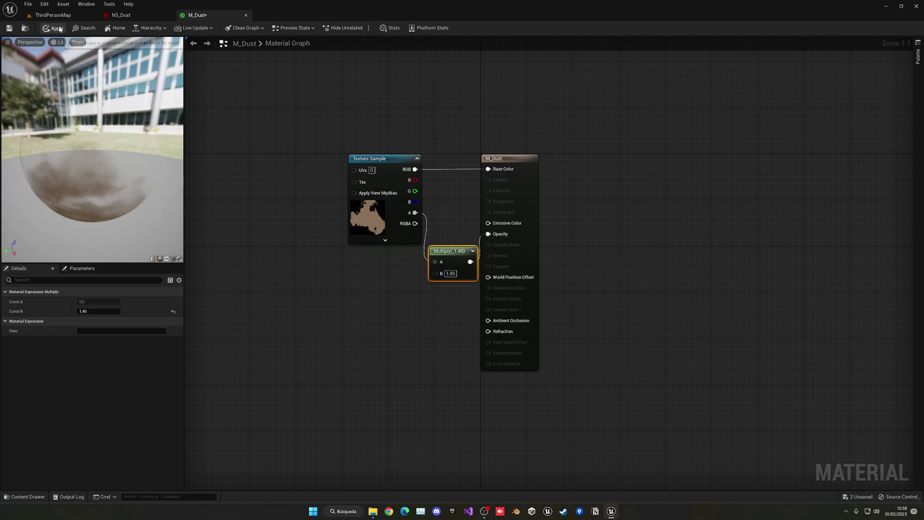
Examine the dust particles around the placed NS_Dust system in ThirdPersonMap with the updated material.
{"action": "left_click", "coordinate": [281, 131]}
{"action": "left_click", "coordinate": [51, 15]}
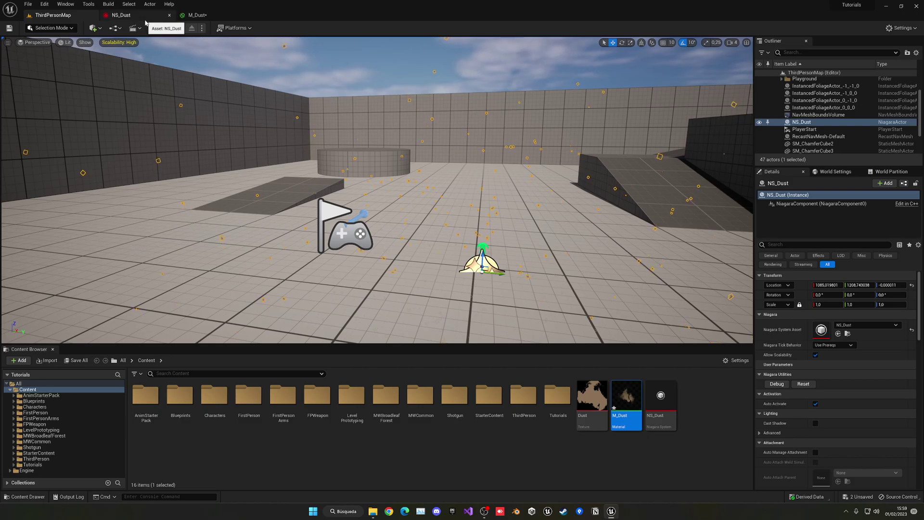
{"action": "key", "text": "s"}
{"action": "right_click_drag", "start_coordinate": [252, 122], "coordinate": [267, 142]}
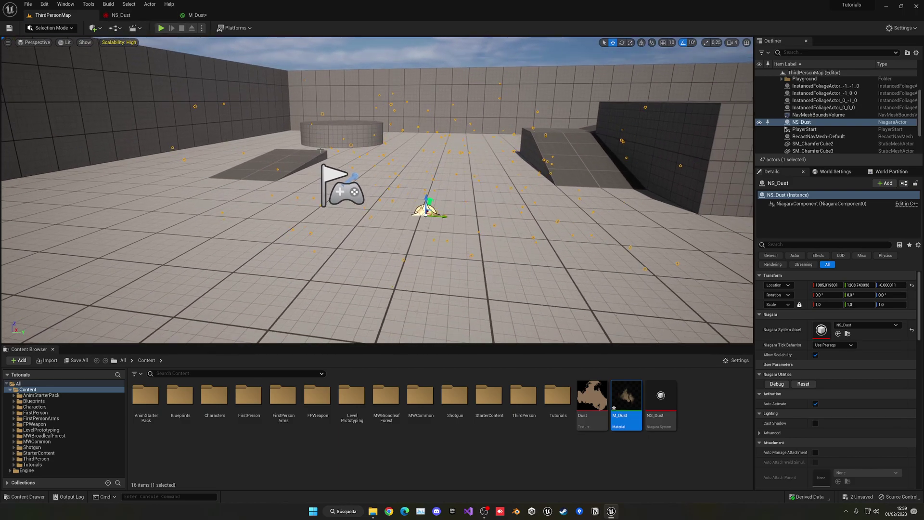
Set the Spawn Rate of NS_Dust's HangingParticulates emitter to 500 and save the system.
{"action": "left_click", "coordinate": [121, 15]}
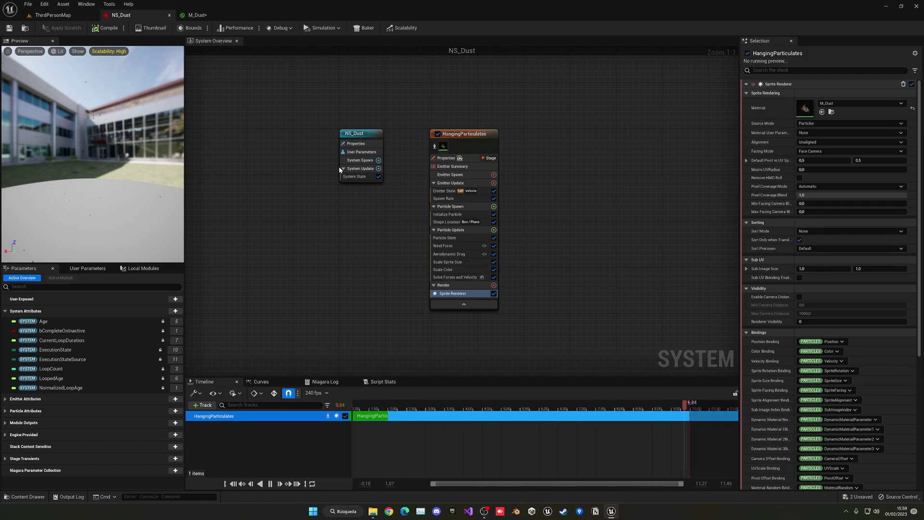
{"action": "left_click", "coordinate": [444, 198]}
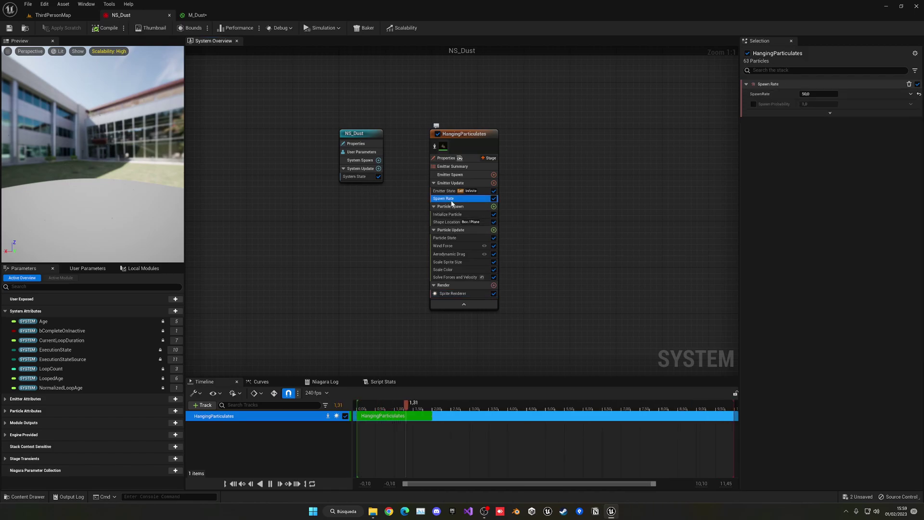
{"action": "left_click", "coordinate": [829, 93]}
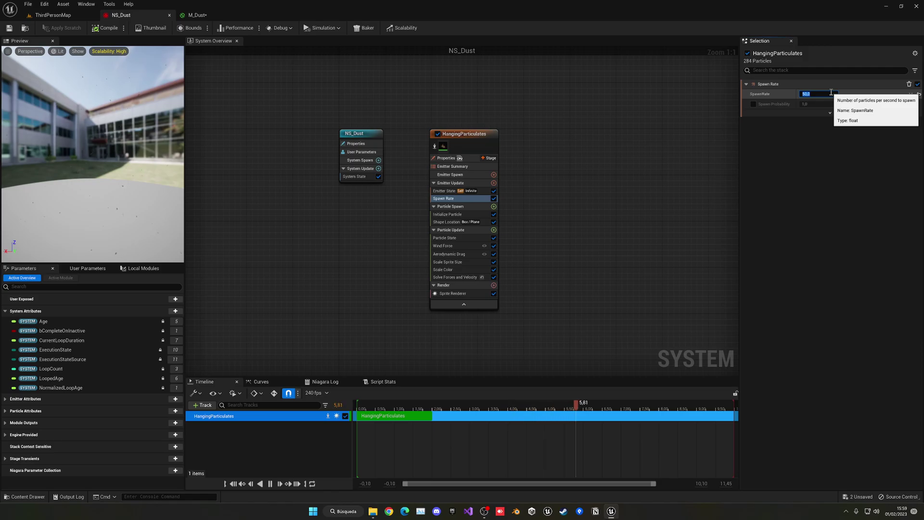
{"action": "type", "text": "500"}
{"action": "key", "text": "Return"}
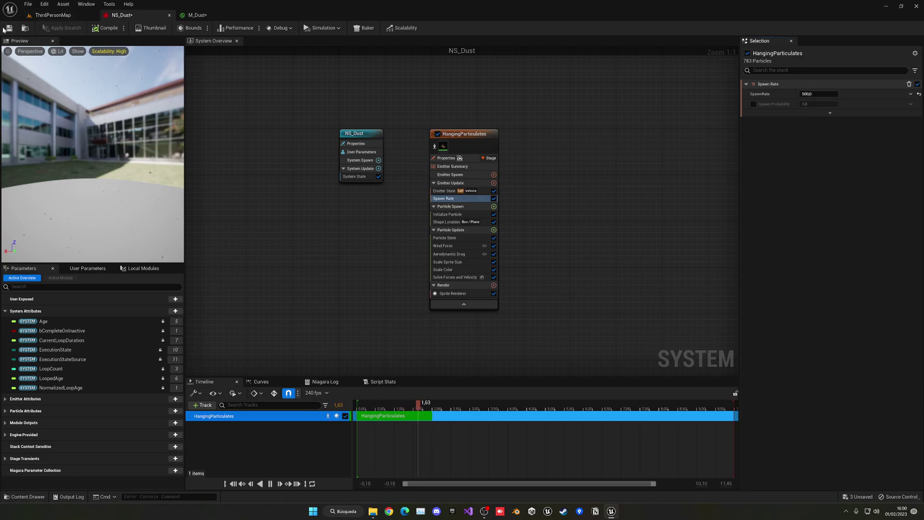
{"action": "left_click", "coordinate": [9, 28]}
Play ThirdPersonMap and run the character around to examine the dust density with the new spawn rate, and end the play session.
{"action": "left_click", "coordinate": [53, 15]}
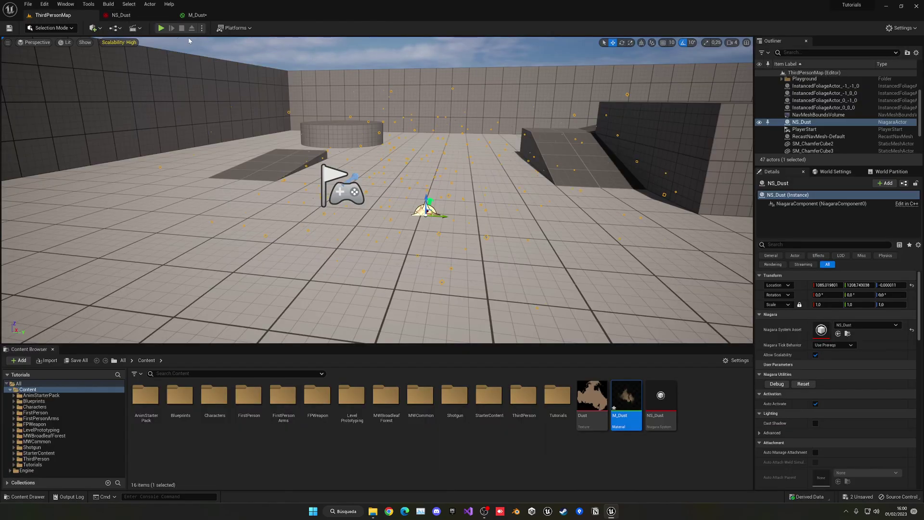
{"action": "left_click", "coordinate": [161, 28]}
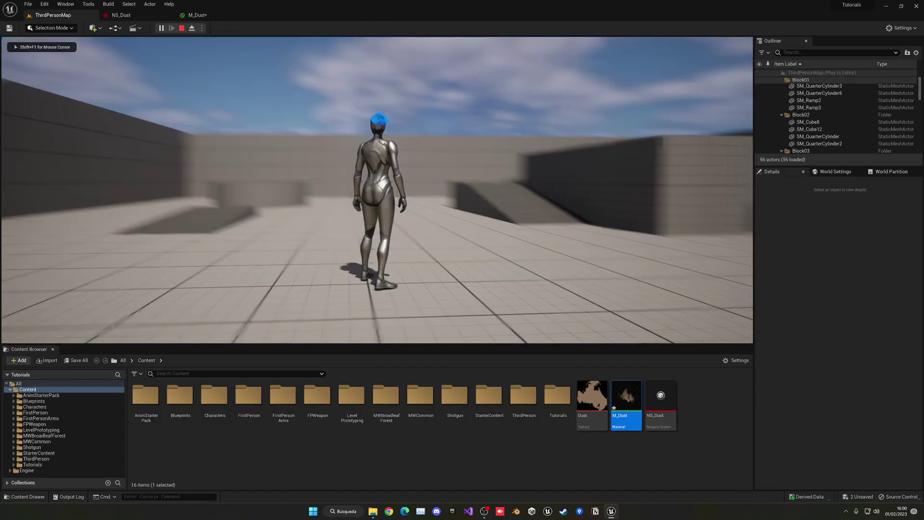
{"action": "key", "text": "w"}
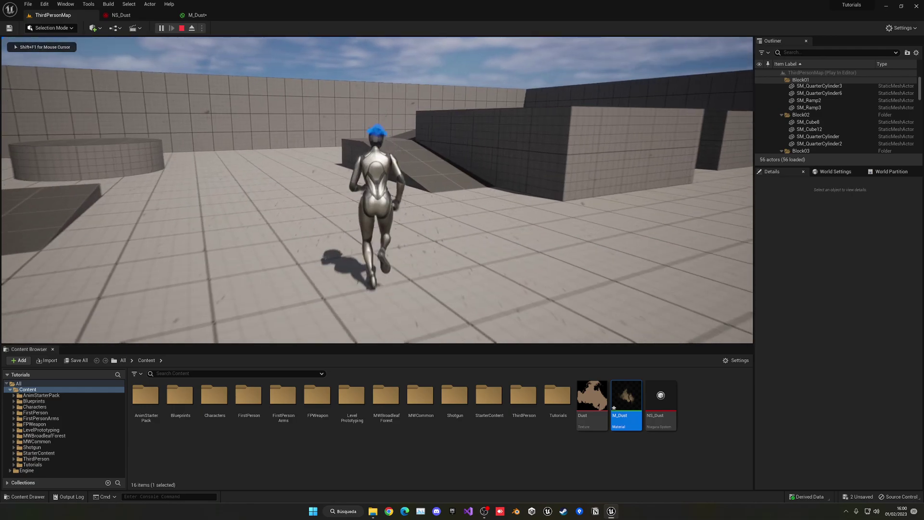
{"action": "key", "text": "s"}
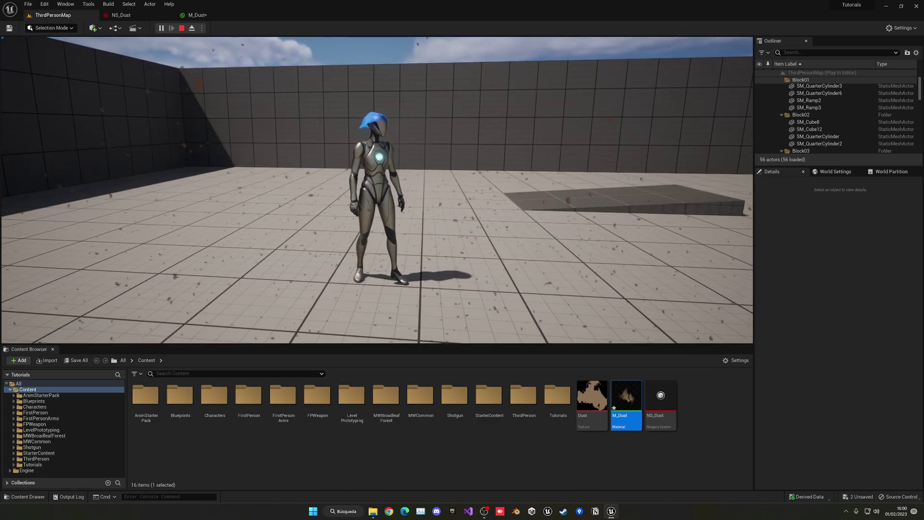
{"action": "key", "text": "s"}
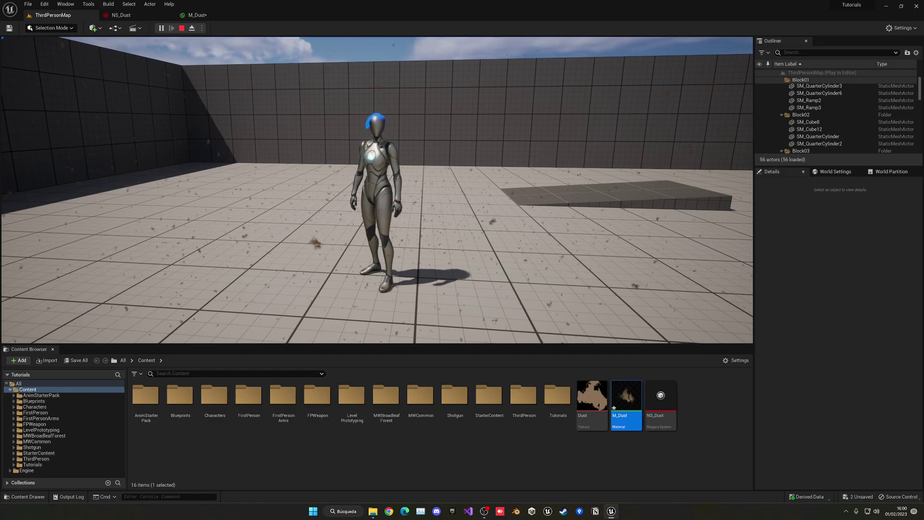
{"action": "key", "text": "w"}
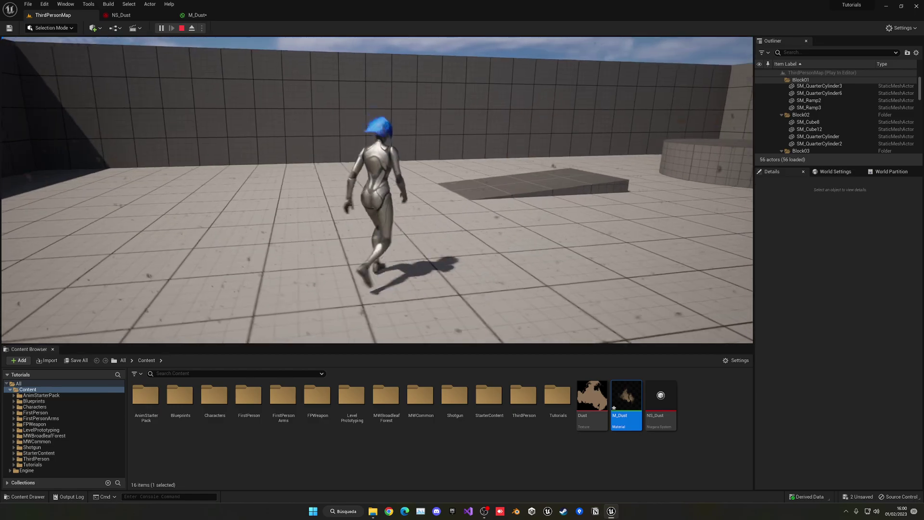
{"action": "key", "text": "s"}
{"action": "key", "text": "w"}
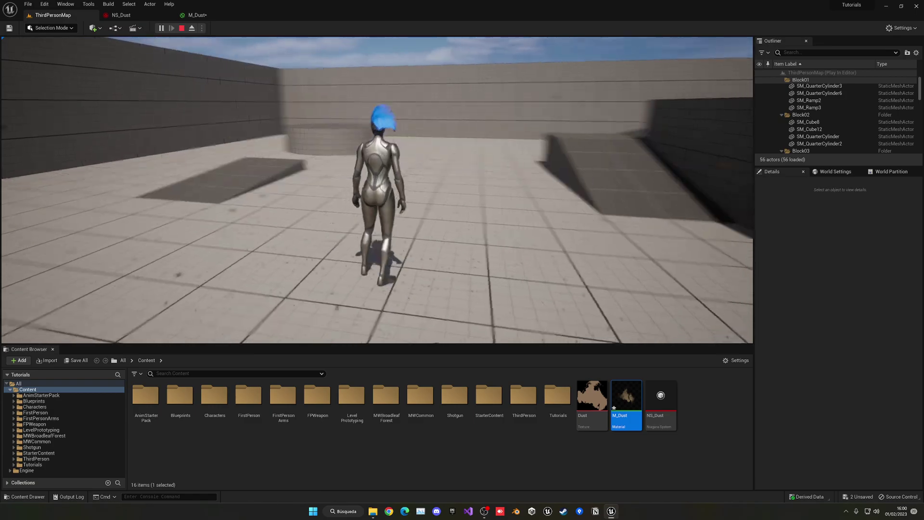
{"action": "key", "text": "Escape"}
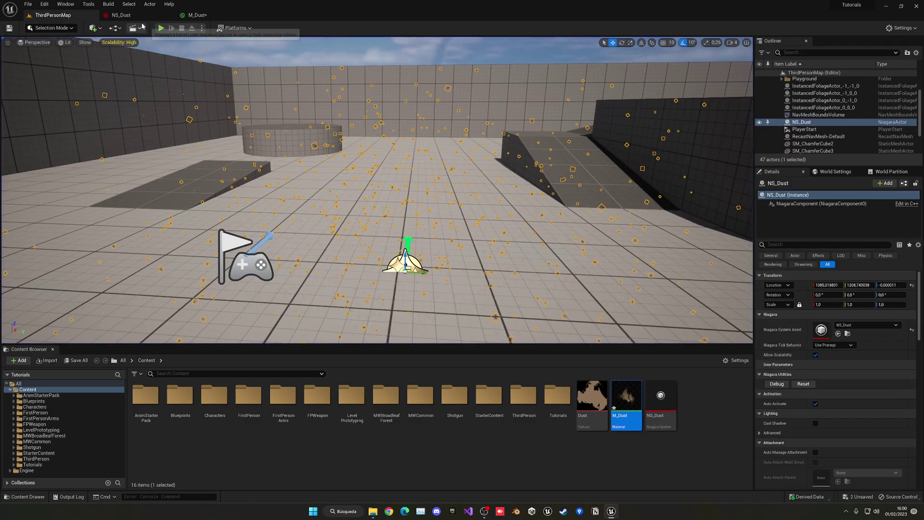
Set the Shape Location Box Size of NS_Dust's HangingParticulates emitter to X 700, Y 700, Z 500 and save the system.
{"action": "left_click", "coordinate": [137, 15]}
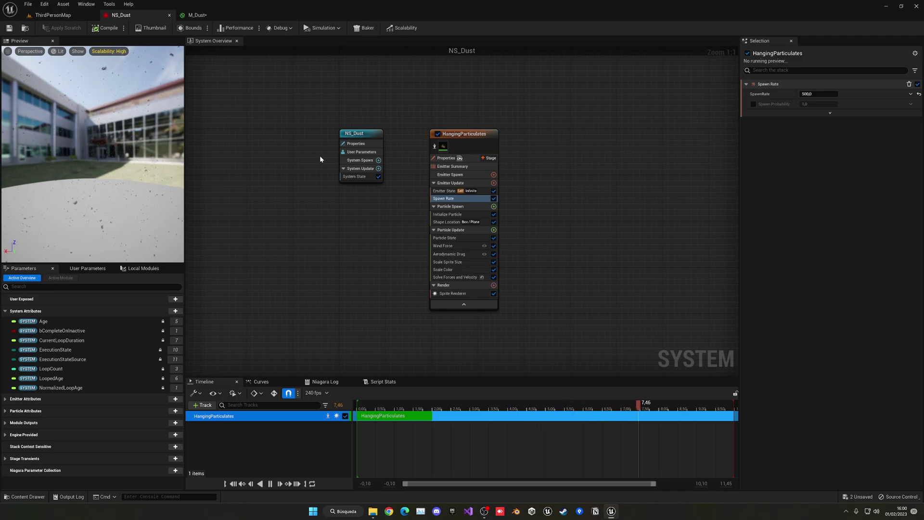
{"action": "left_click", "coordinate": [445, 215]}
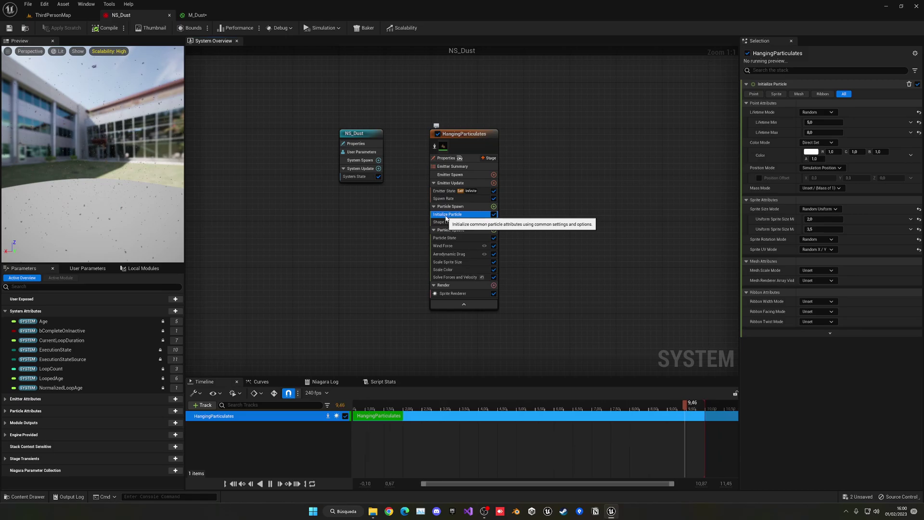
{"action": "left_click", "coordinate": [448, 223]}
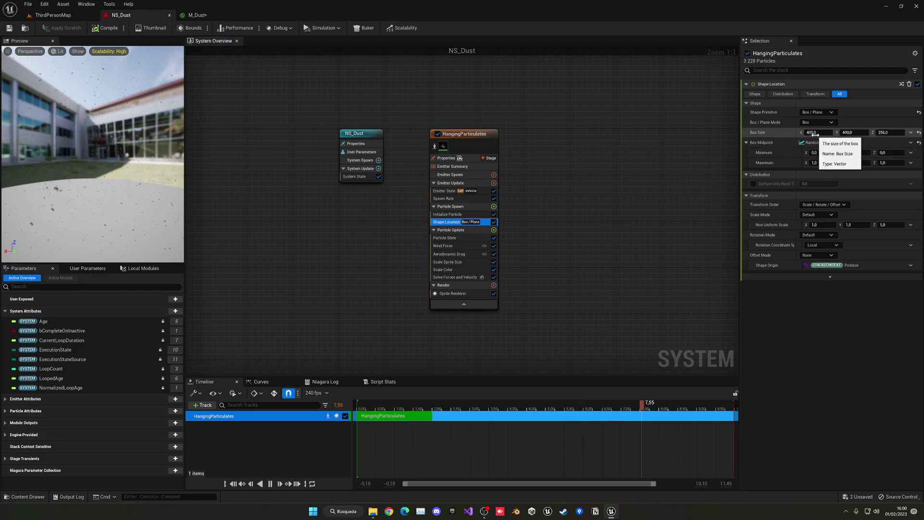
{"action": "left_click", "coordinate": [815, 132]}
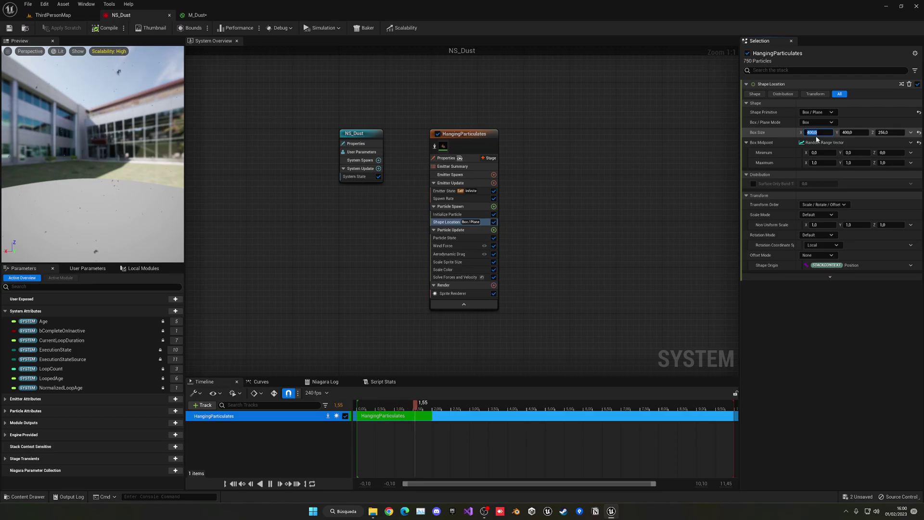
{"action": "key", "text": "Tab"}
{"action": "key", "text": "Tab"}
{"action": "type", "text": "500"}
{"action": "key", "text": "Return"}
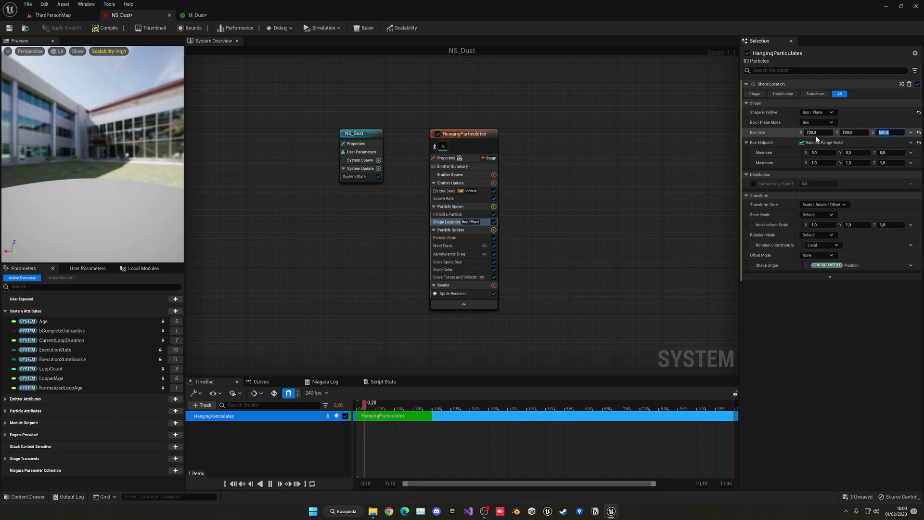
{"action": "left_click", "coordinate": [9, 28]}
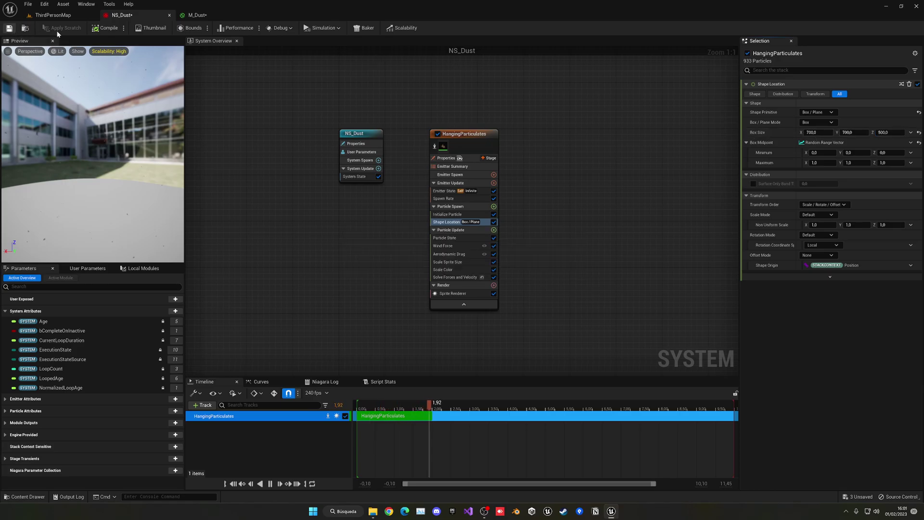
Play ThirdPersonMap and move the character around to examine the dust spread over the enlarged box, and end the play session.
{"action": "left_click", "coordinate": [64, 15]}
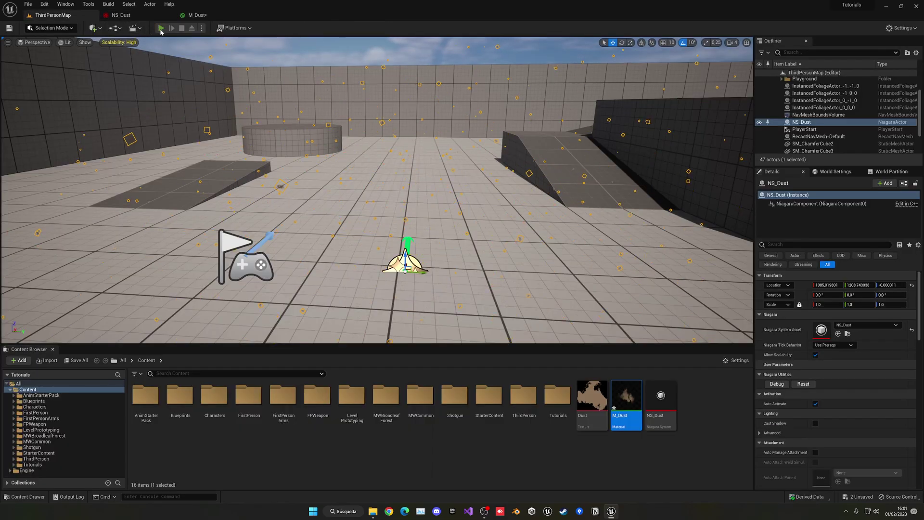
{"action": "left_click", "coordinate": [161, 28]}
{"action": "left_click", "coordinate": [302, 171]}
{"action": "key", "text": "a"}
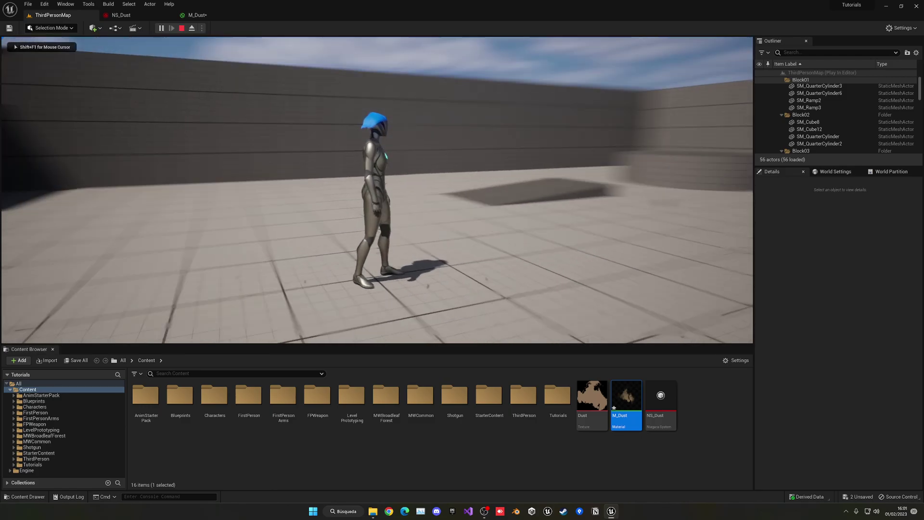
{"action": "key", "text": "s"}
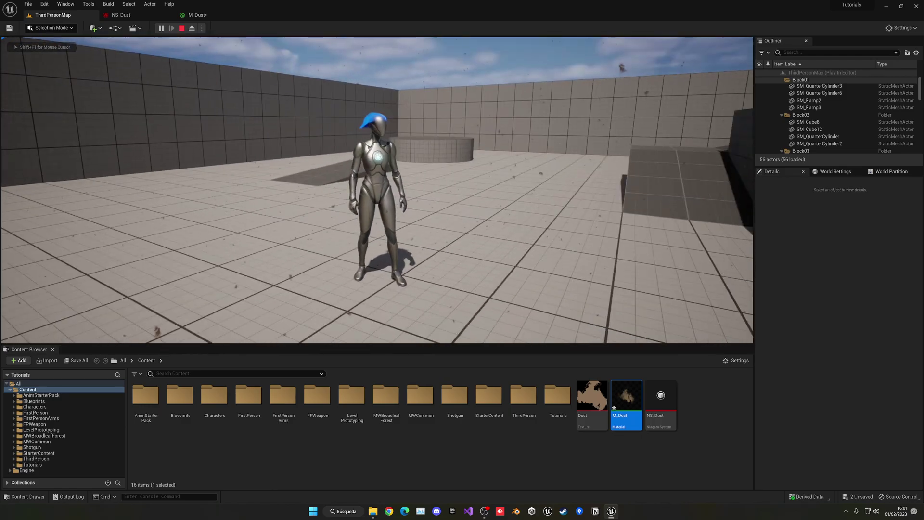
{"action": "key", "text": "a"}
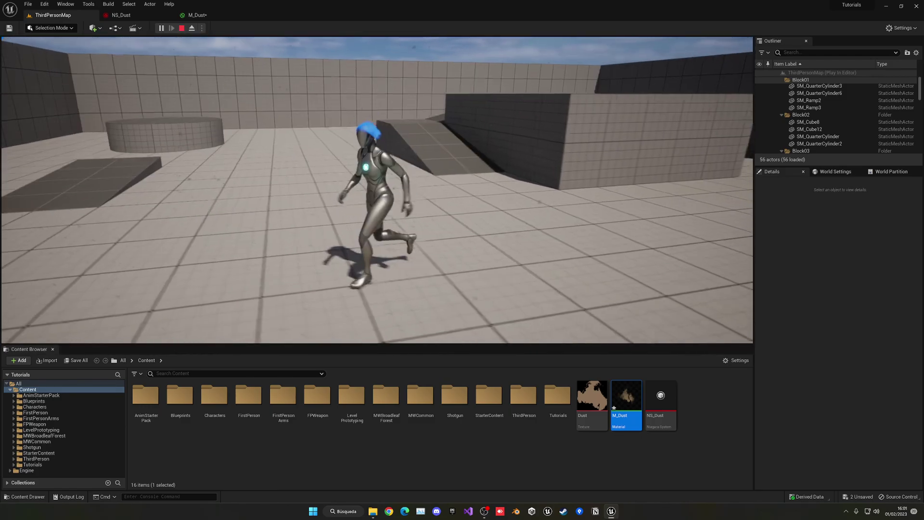
{"action": "key", "text": "s"}
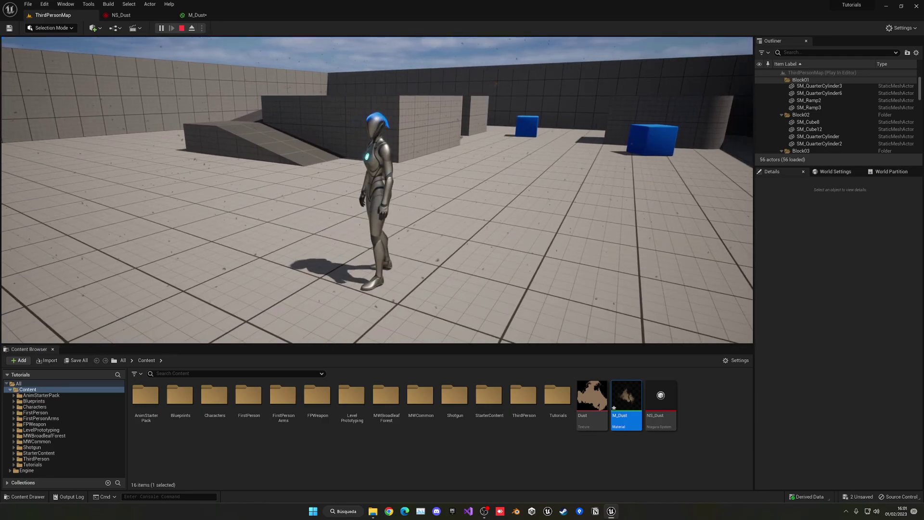
{"action": "key", "text": "Escape"}
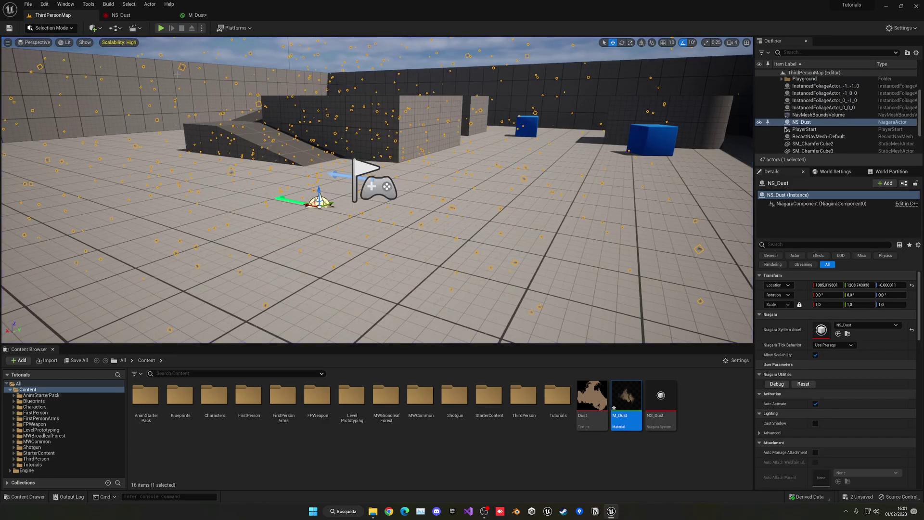
Set the X Wind Speed of the Wind Force module in NS_Dust's HangingParticulates emitter to 10 and save the system.
{"action": "left_click", "coordinate": [120, 15]}
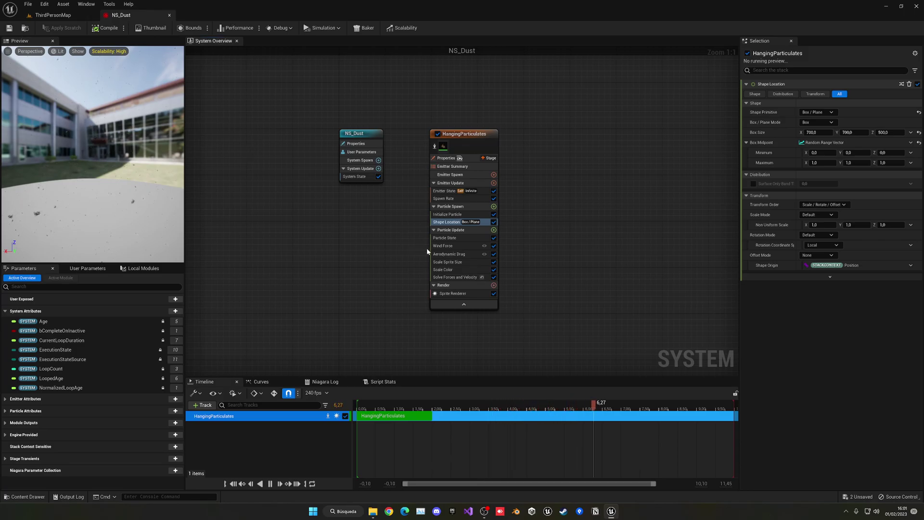
{"action": "left_click", "coordinate": [450, 246]}
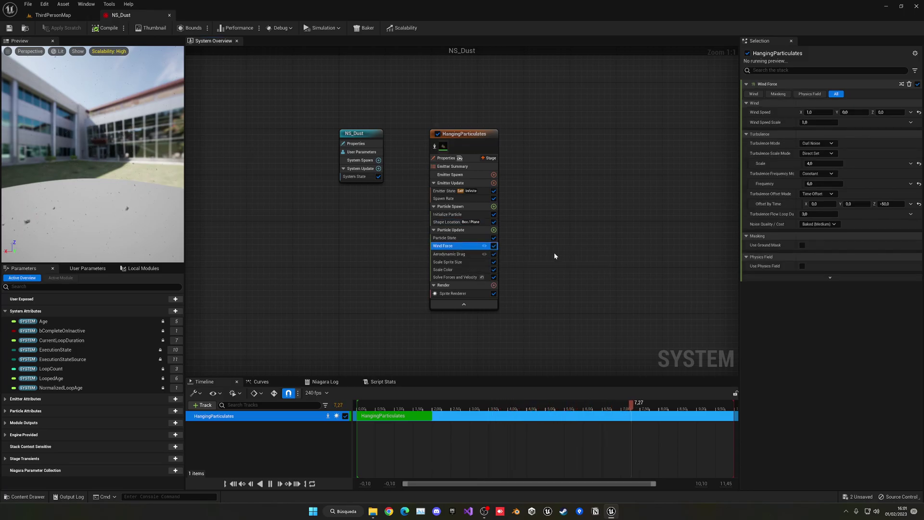
{"action": "left_click", "coordinate": [819, 115]}
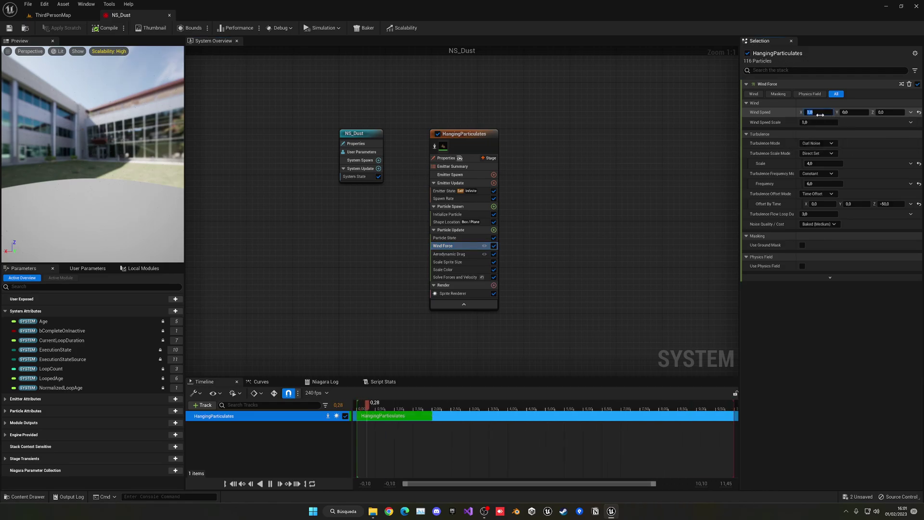
{"action": "type", "text": "1"}
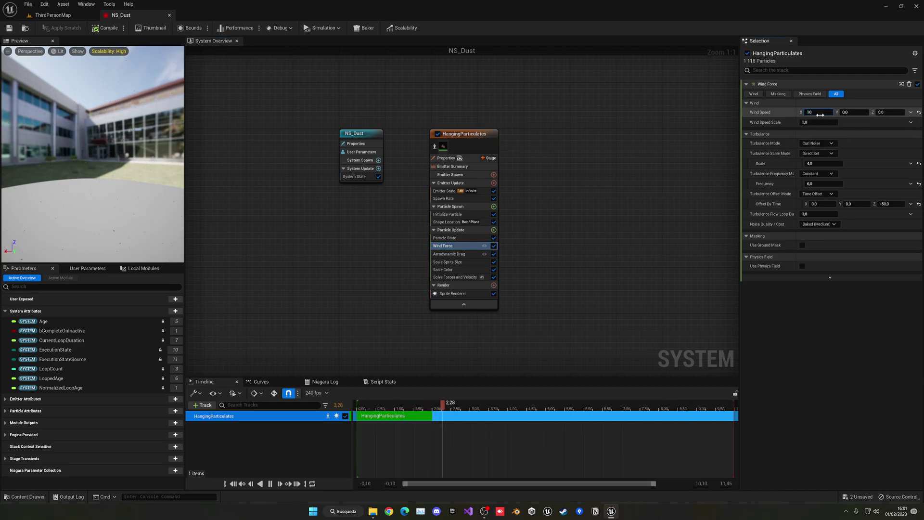
{"action": "type", "text": "0"}
{"action": "key", "text": "Return"}
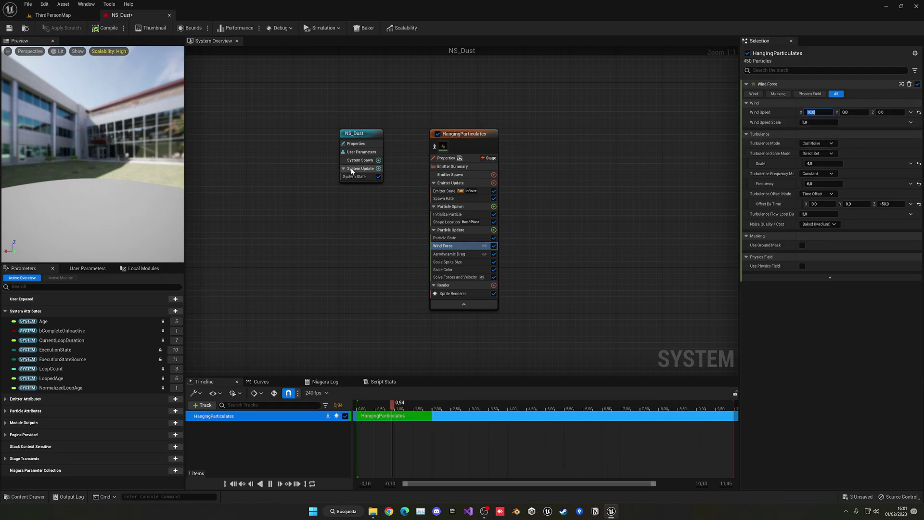
{"action": "left_click", "coordinate": [9, 28]}
Play ThirdPersonMap and move the character around to examine how the wind drives the dust, and end the play session.
{"action": "left_click", "coordinate": [45, 18]}
{"action": "left_click", "coordinate": [160, 29]}
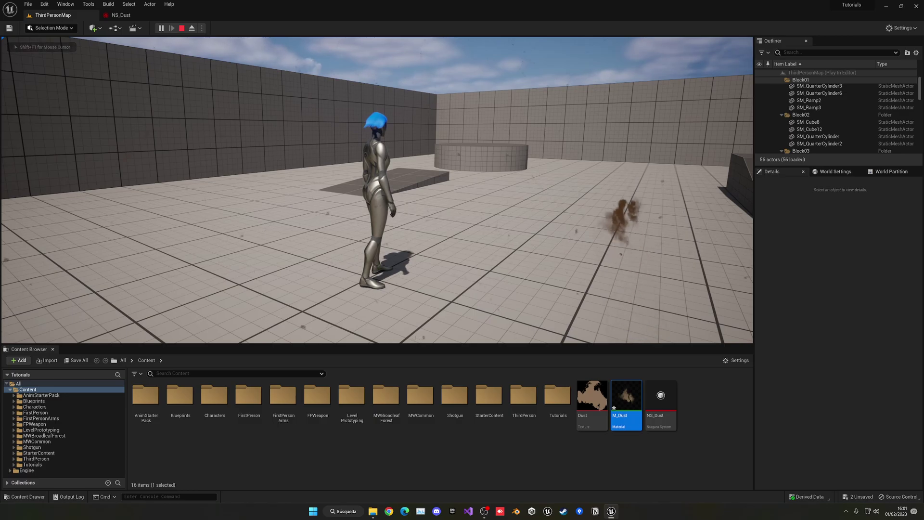
{"action": "key", "text": "d"}
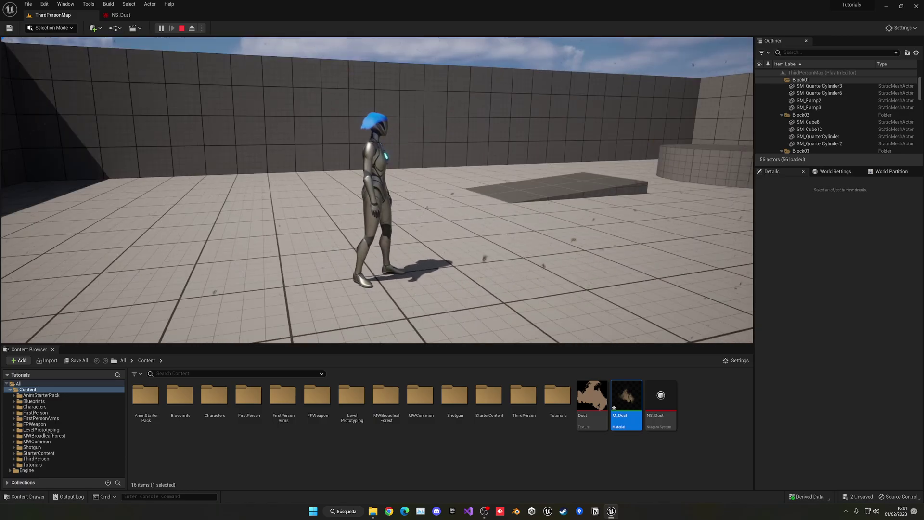
{"action": "key", "text": "w"}
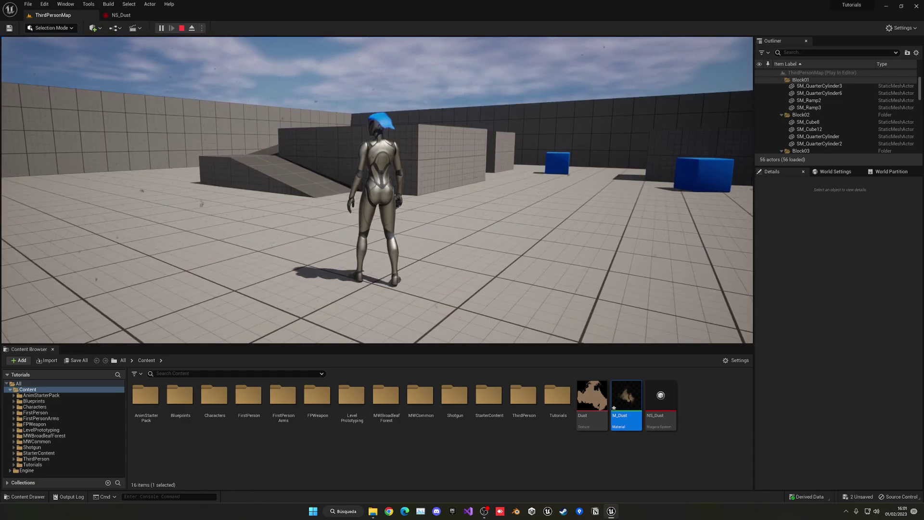
{"action": "key", "text": "a"}
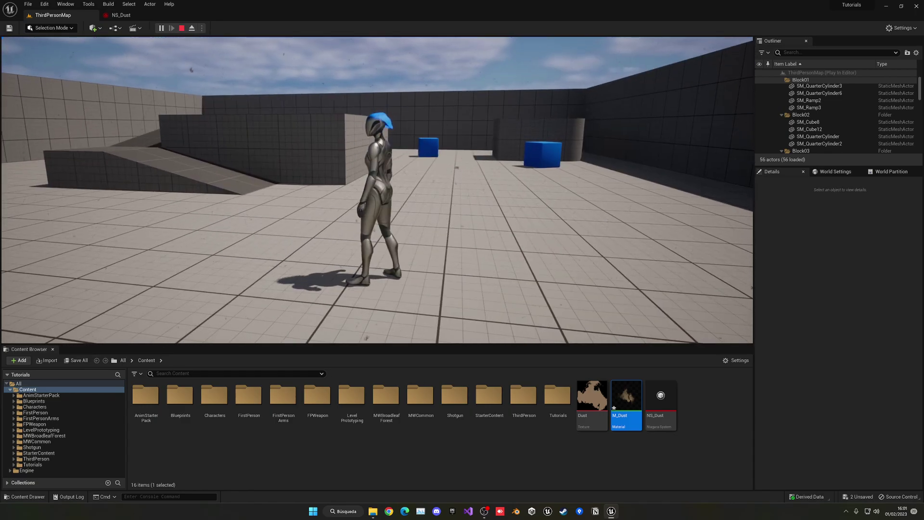
{"action": "key", "text": "Escape"}
Examine the Turbulence Mode options of the Wind Force module in NS_Dust, keeping Curl Noise.
{"action": "left_click", "coordinate": [121, 15]}
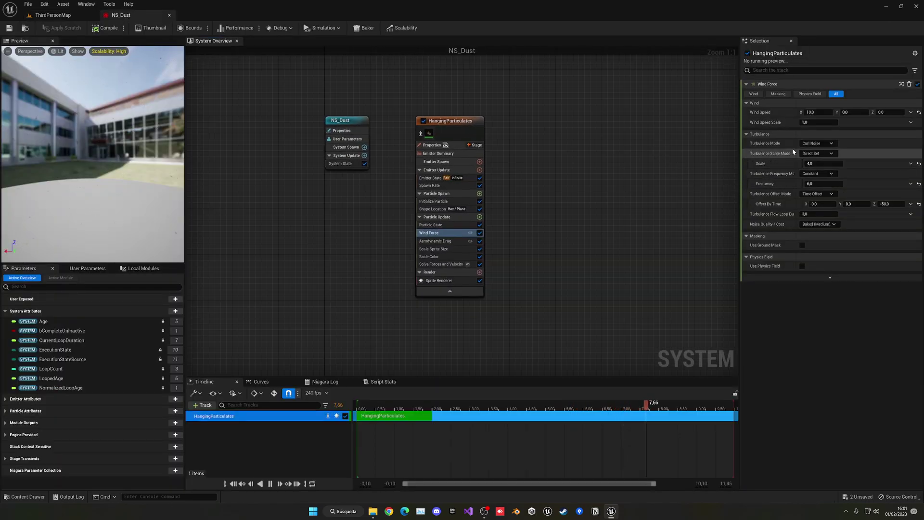
{"action": "left_click", "coordinate": [818, 143]}
{"action": "left_click", "coordinate": [847, 144]}
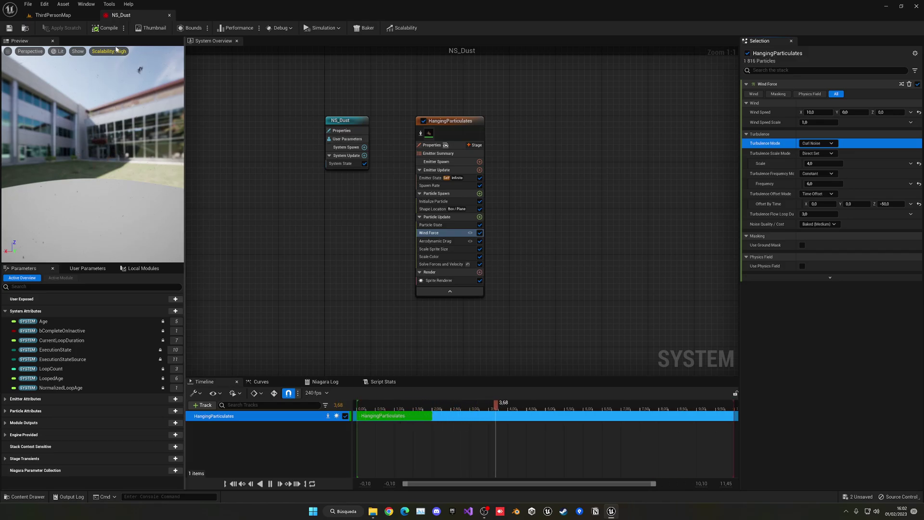
Play ThirdPersonMap and walk the character forward to examine the finished dust effect.
{"action": "left_click", "coordinate": [53, 15]}
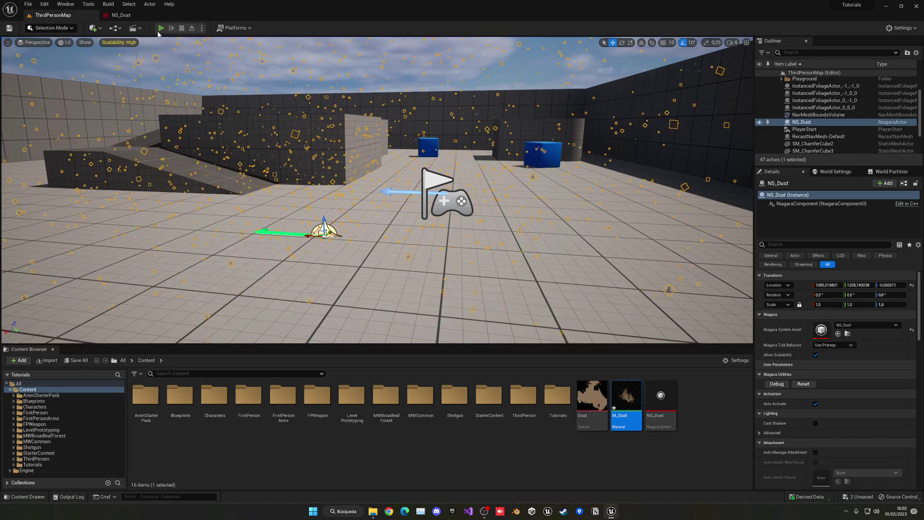
{"action": "left_click", "coordinate": [160, 28]}
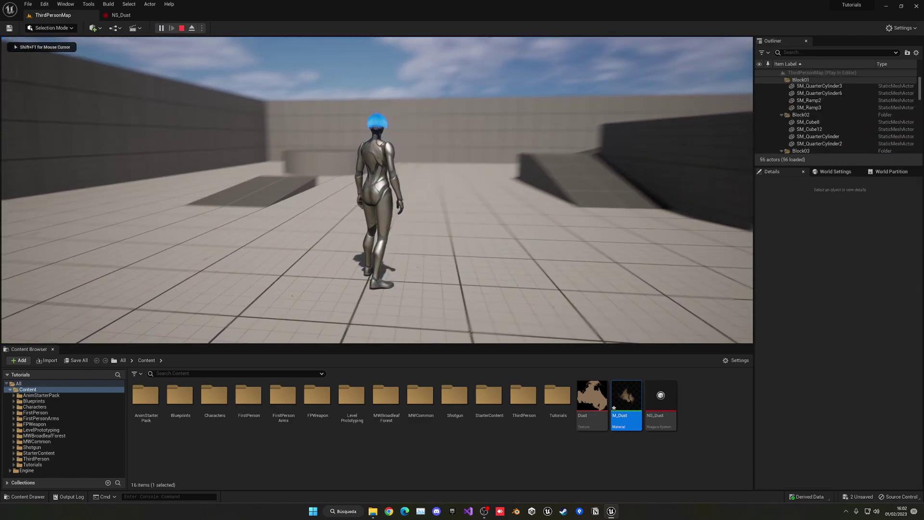
{"action": "key", "text": "w"}
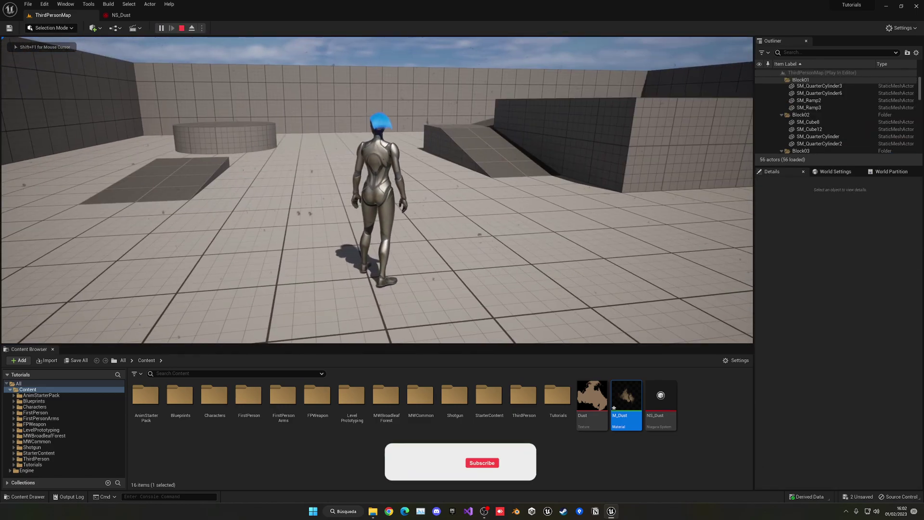
{"action": "key", "text": "w"}
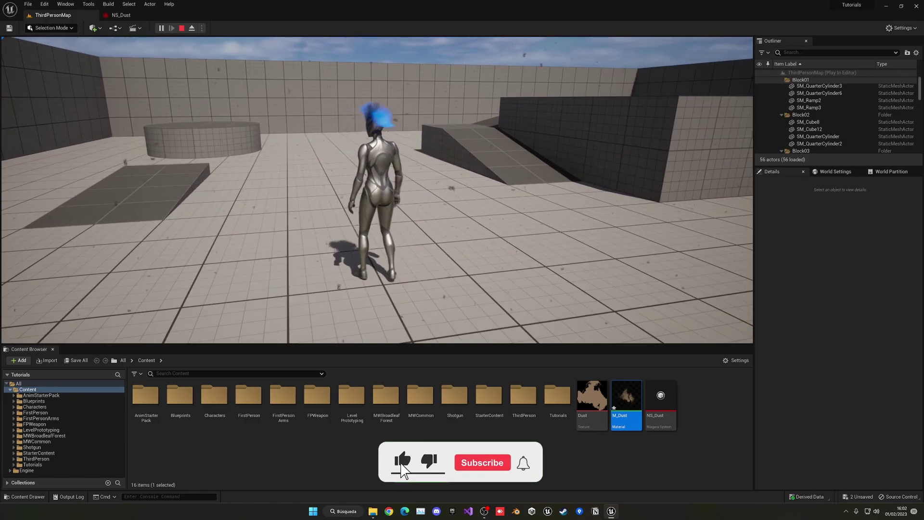
Move the character back and forth around the open floor of ThirdPersonMap to examine the drifting dust from several directions.
{"action": "key", "text": "s"}
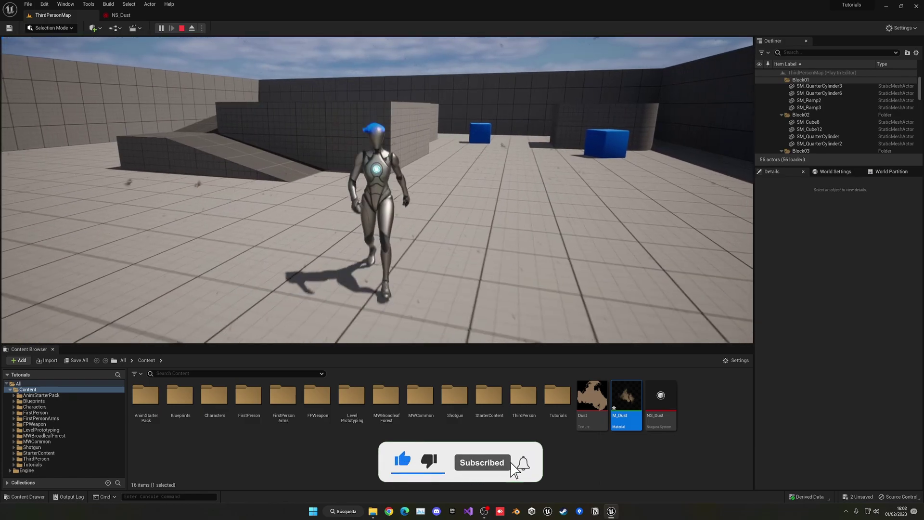
{"action": "key", "text": "a"}
{"action": "key", "text": "w"}
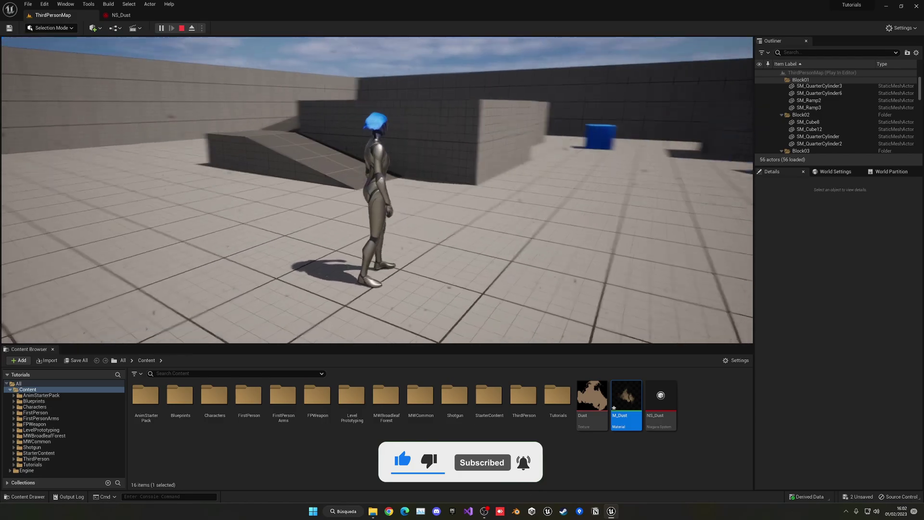
{"action": "key", "text": "w"}
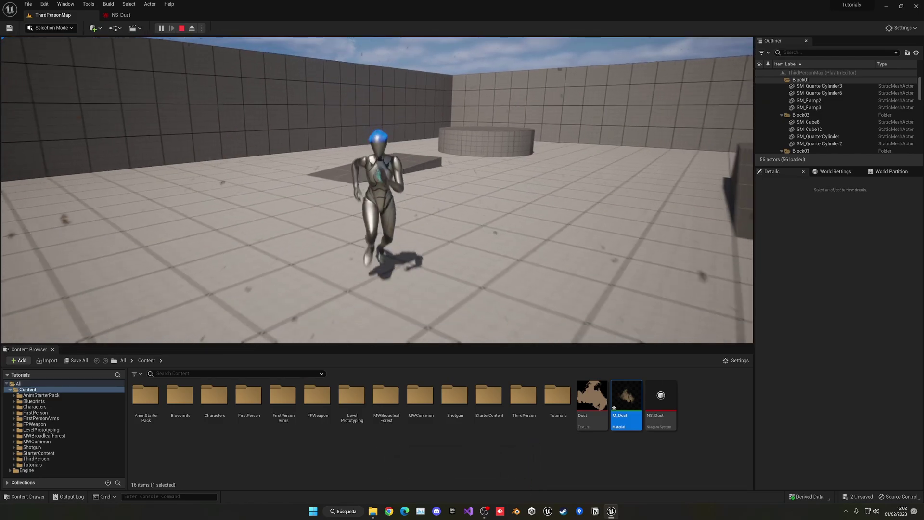
{"action": "key", "text": "a"}
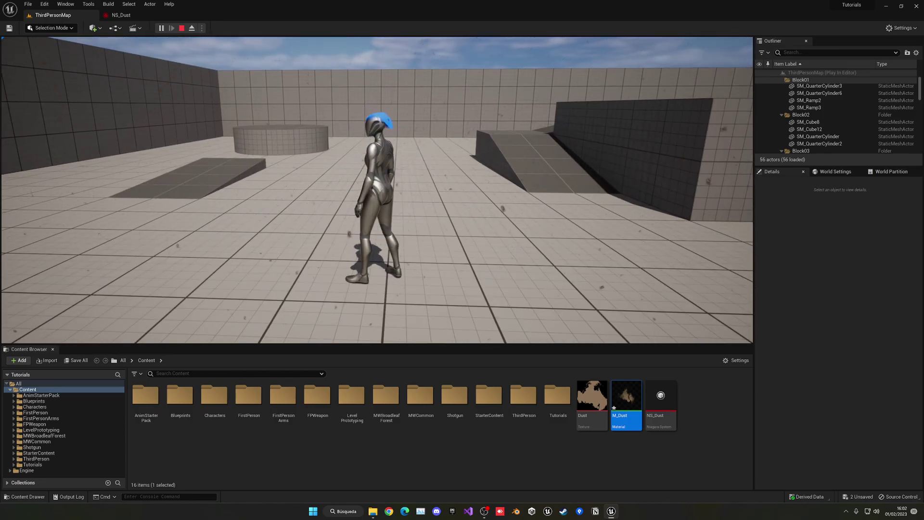
{"action": "key", "text": "w"}
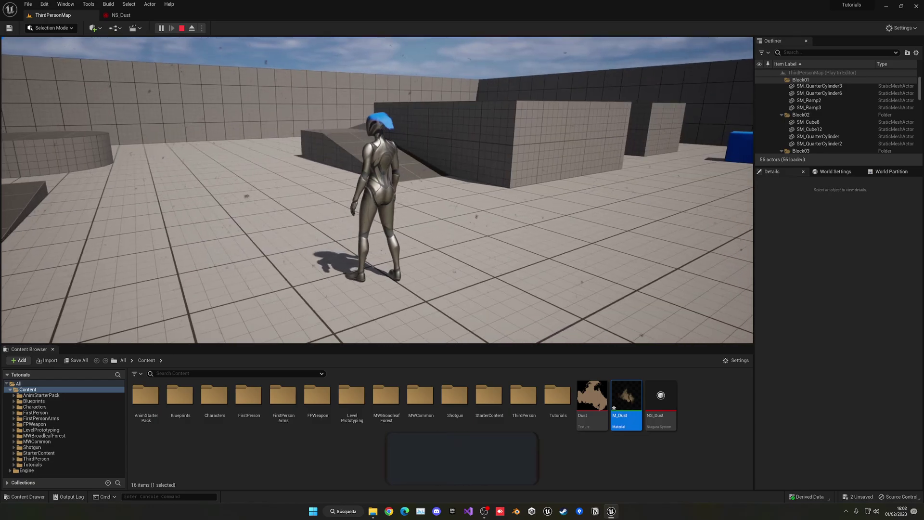
{"action": "key", "text": "w"}
{"action": "key", "text": "s"}
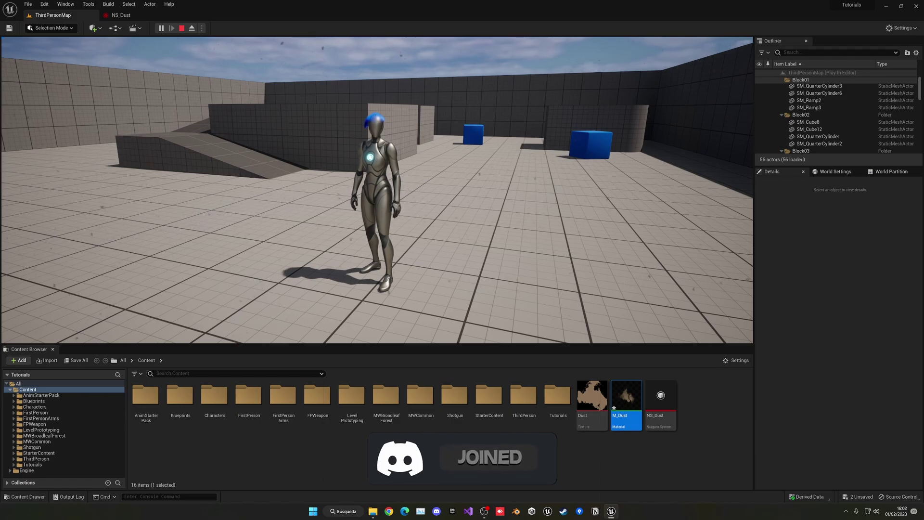
{"action": "key", "text": "w"}
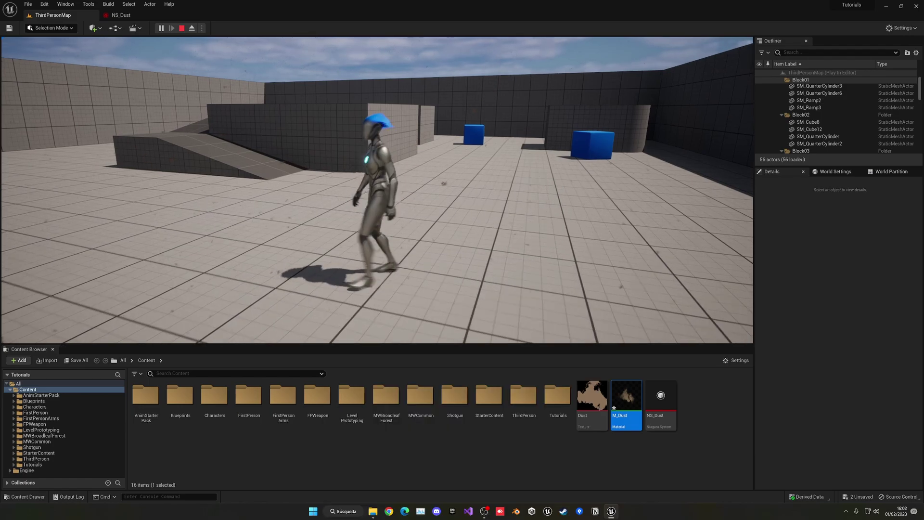